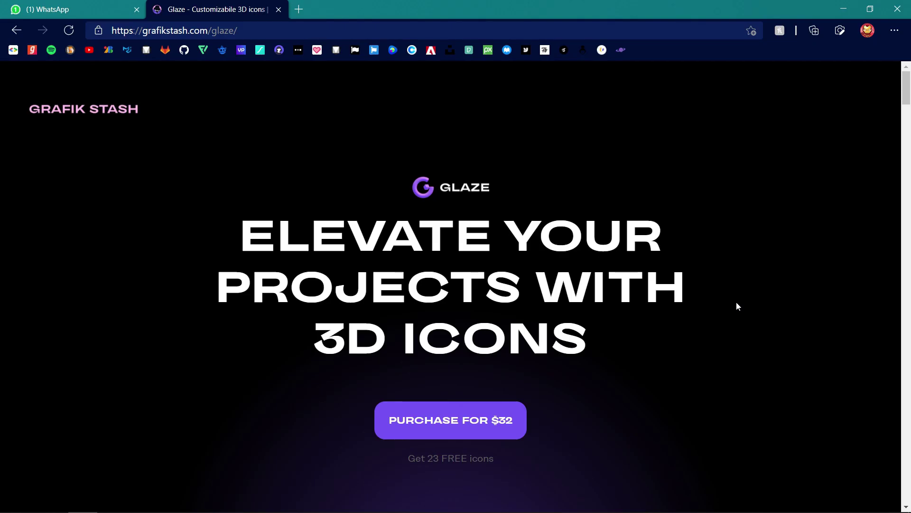
Step: Look through the Glaze 3D icon pack page, including its editable icons, color presets and supported design formats
{"action": "scroll", "coordinate": [737, 305], "scroll_direction": "down", "scroll_amount": 8}
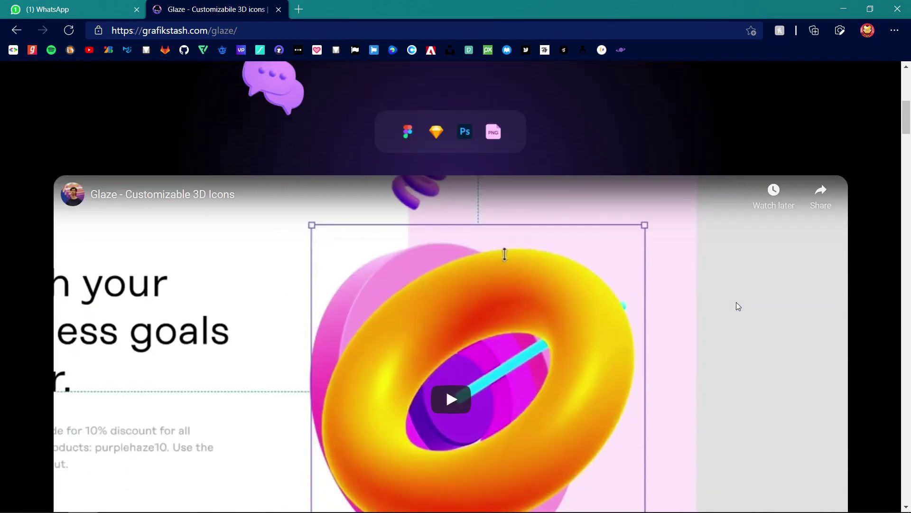
{"action": "scroll", "coordinate": [737, 306], "scroll_direction": "down", "scroll_amount": 15}
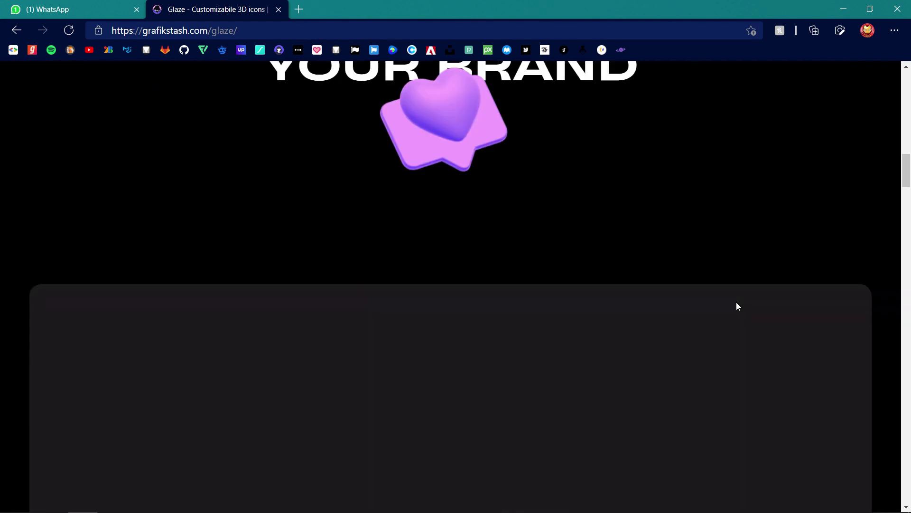
{"action": "scroll", "coordinate": [737, 303], "scroll_direction": "down", "scroll_amount": 14}
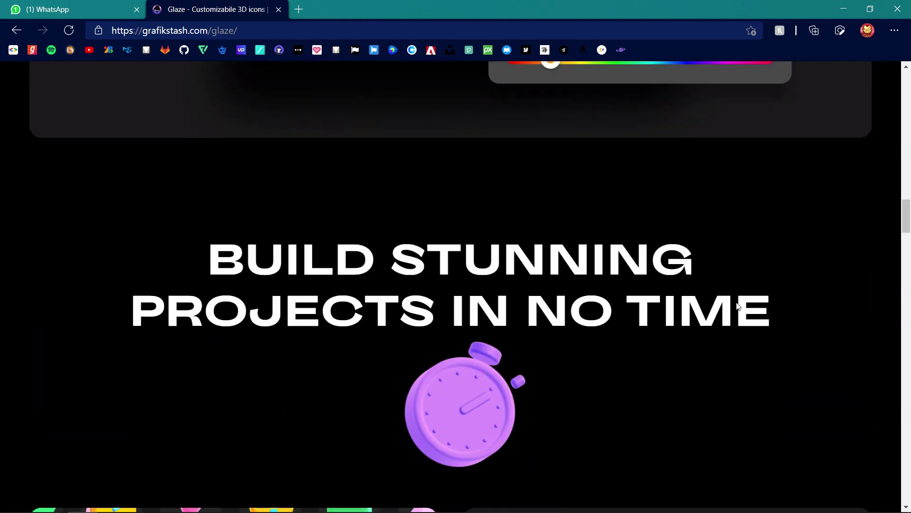
{"action": "scroll", "coordinate": [737, 306], "scroll_direction": "down", "scroll_amount": 14}
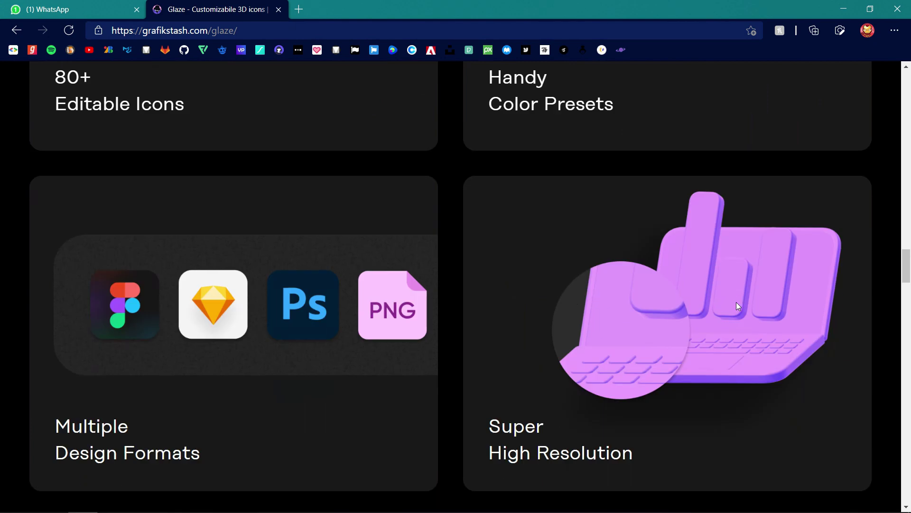
{"action": "scroll", "coordinate": [736, 302], "scroll_direction": "down", "scroll_amount": 15}
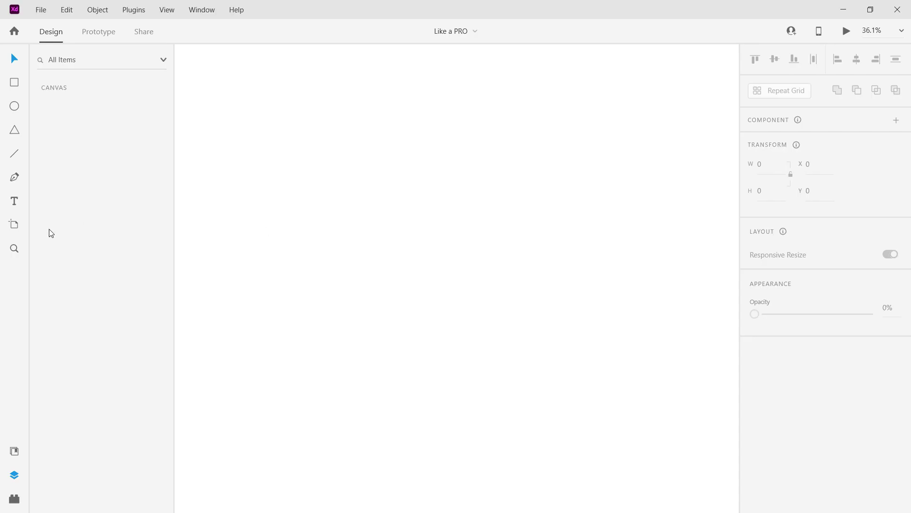
Step: Create a square artboard on the empty canvas in Adobe XD and set its size to 1080 by 1080
{"action": "left_click", "coordinate": [16, 226]}
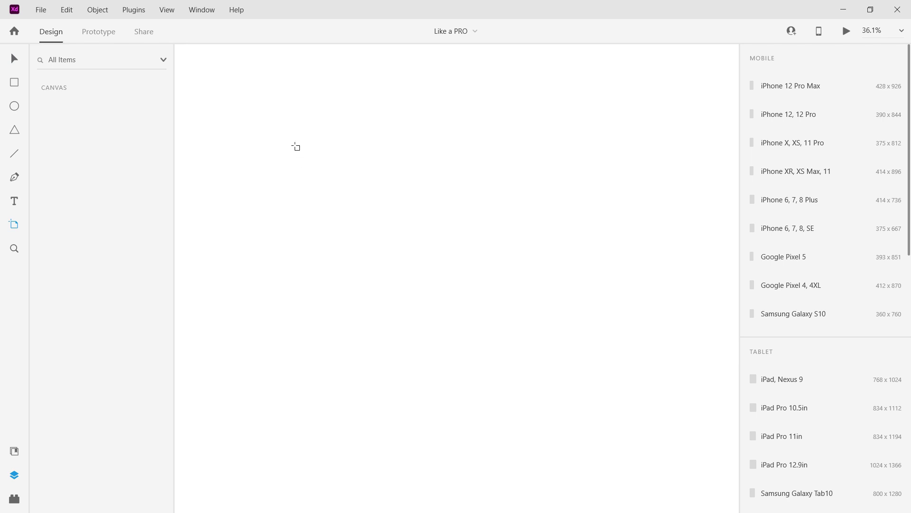
{"action": "left_click_drag", "start_coordinate": [294, 145], "coordinate": [385, 252]}
{"action": "left_click", "coordinate": [764, 139]}
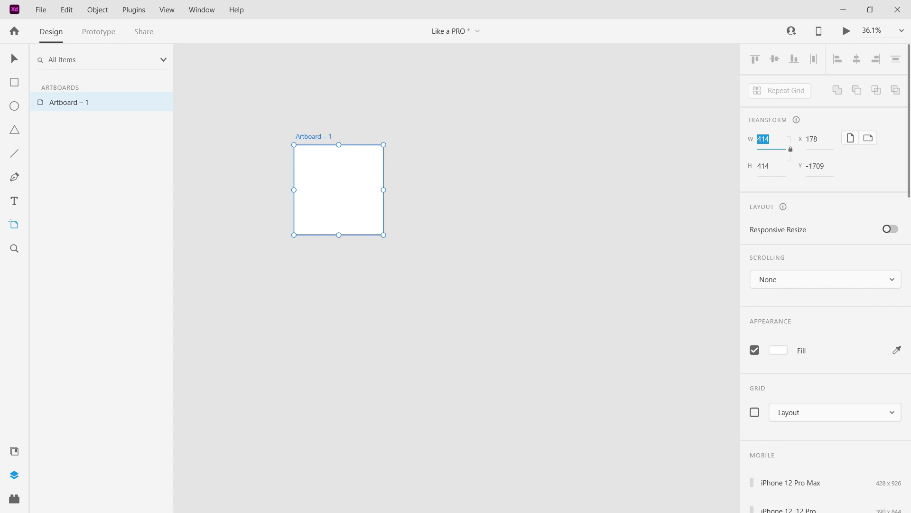
{"action": "type", "text": "1080"}
{"action": "key", "text": "Return"}
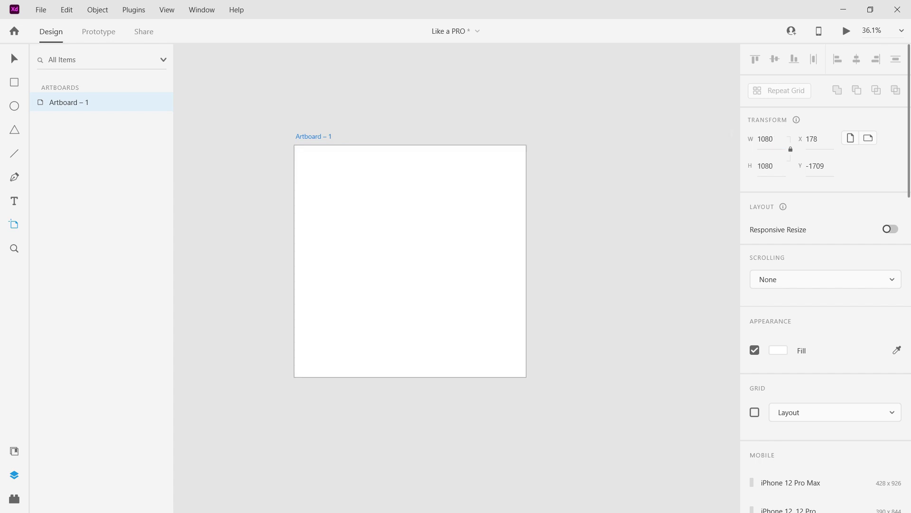
Step: Rename the new artboard as IG
{"action": "double_click", "coordinate": [319, 136]}
{"action": "key", "text": "BackSpace"}
{"action": "type", "text": "IG"}
{"action": "key", "text": "Return"}
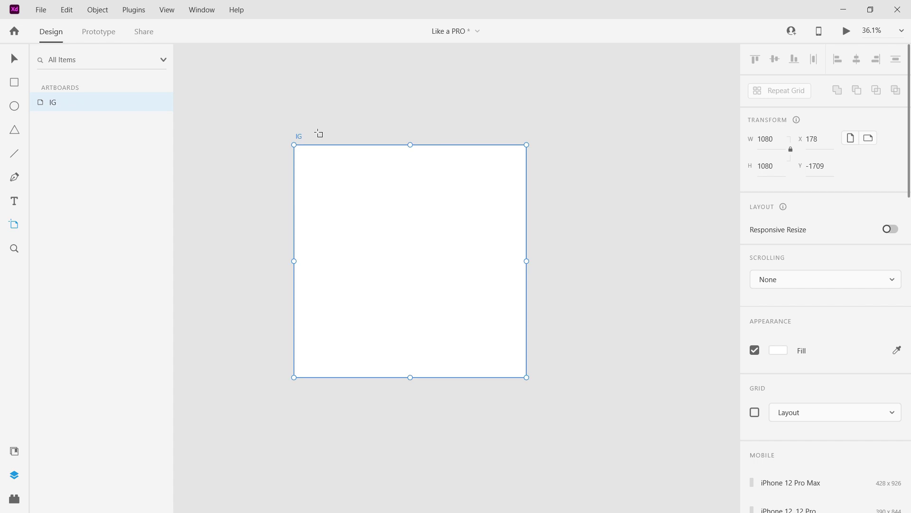
{"action": "left_click", "coordinate": [15, 59]}
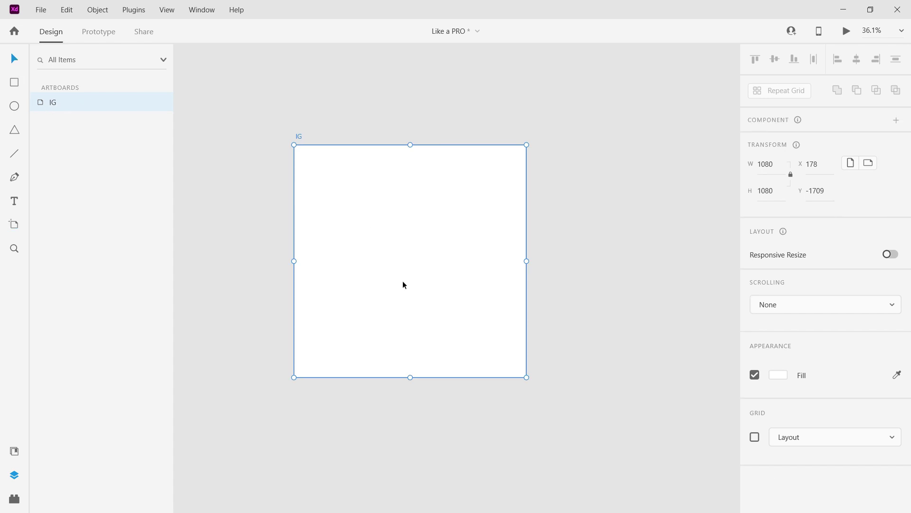
Step: Import the Home and Product images from the Screens folder and center the pair on the IG artboard
{"action": "key", "text": "alt+Tab"}
{"action": "key", "text": "alt+Tab"}
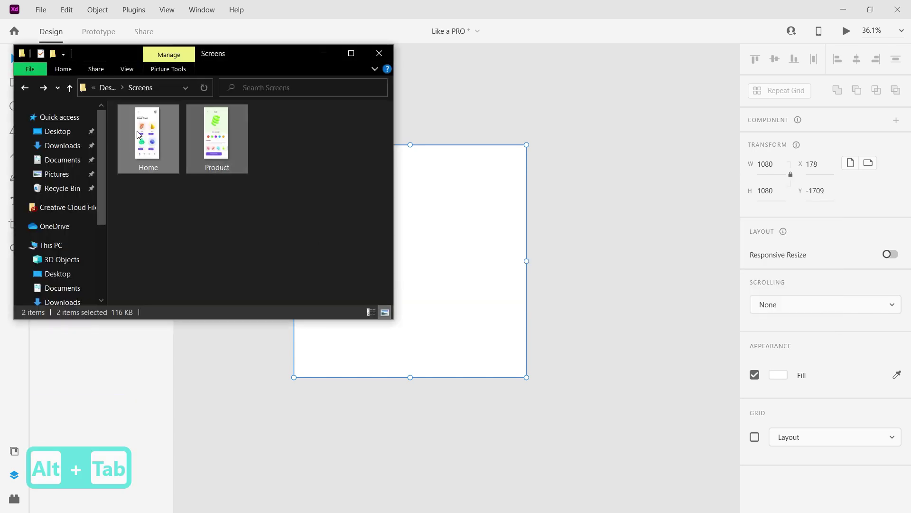
{"action": "left_click_drag", "start_coordinate": [136, 133], "coordinate": [432, 276]}
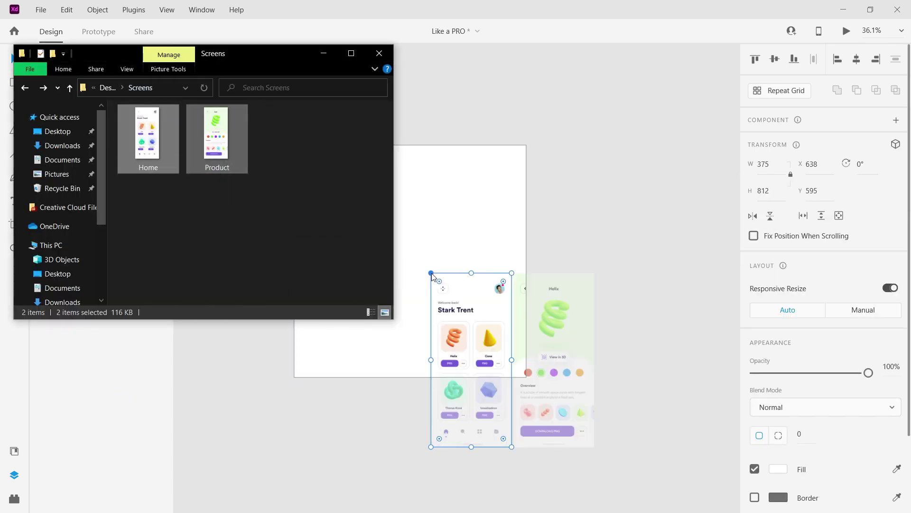
{"action": "left_click", "coordinate": [324, 53]}
{"action": "left_click_drag", "start_coordinate": [532, 305], "coordinate": [381, 239]}
{"action": "left_click_drag", "start_coordinate": [462, 328], "coordinate": [453, 318]}
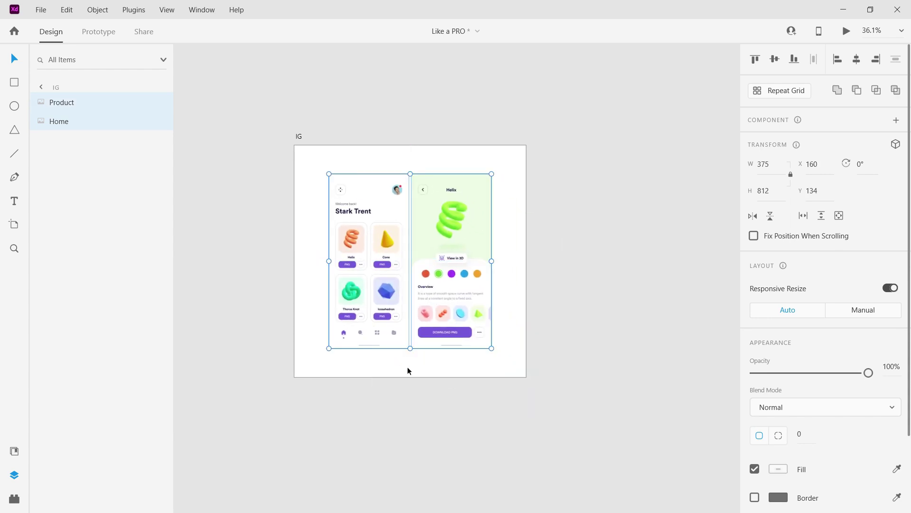
Step: In the Present like a pro document, review the PNG export options for the Home and Product artboards, cancel, and return to Like a PRO
{"action": "key", "text": "alt+Tab"}
{"action": "key", "text": "alt+Tab"}
{"action": "key", "text": "alt+Tab"}
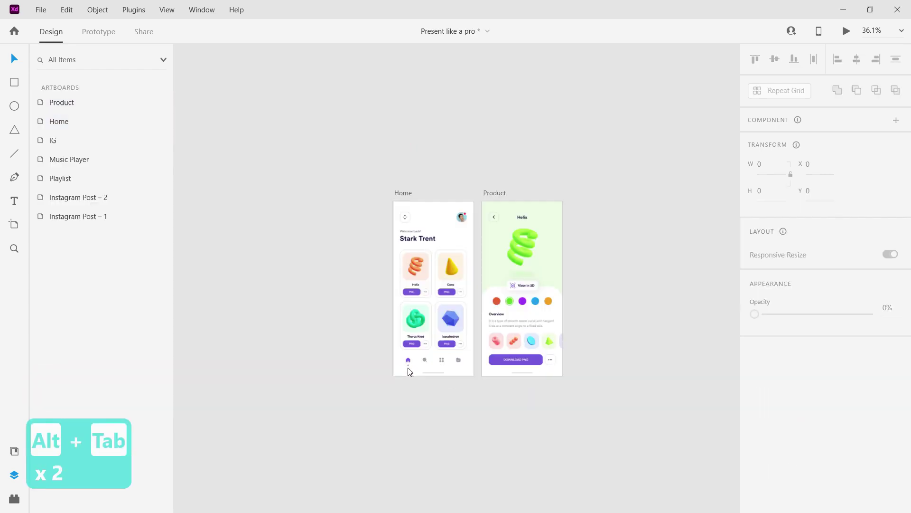
{"action": "left_click", "coordinate": [407, 192]}
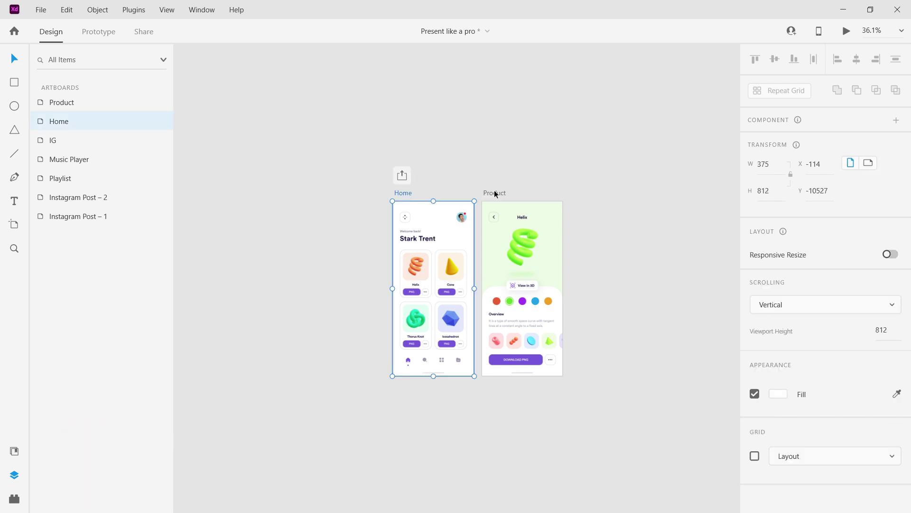
{"action": "left_click", "coordinate": [494, 192], "text": "shift"}
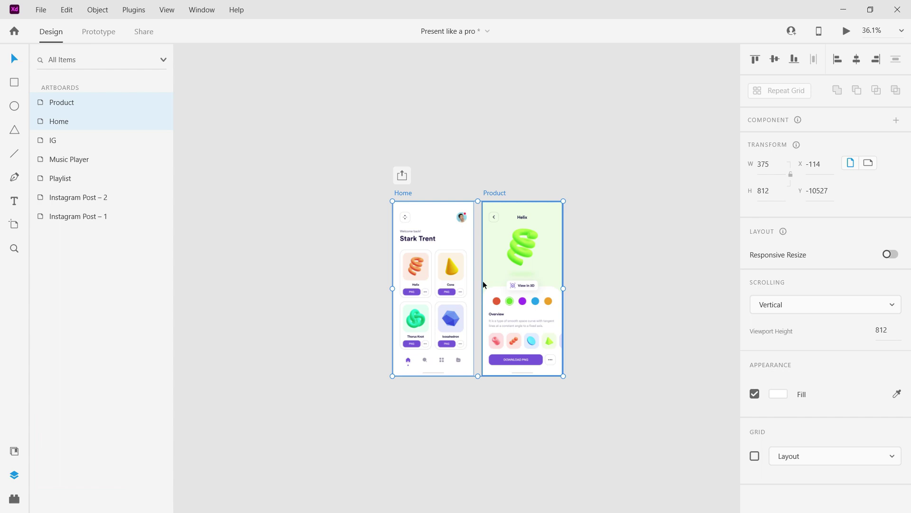
{"action": "key", "text": "ctrl+e"}
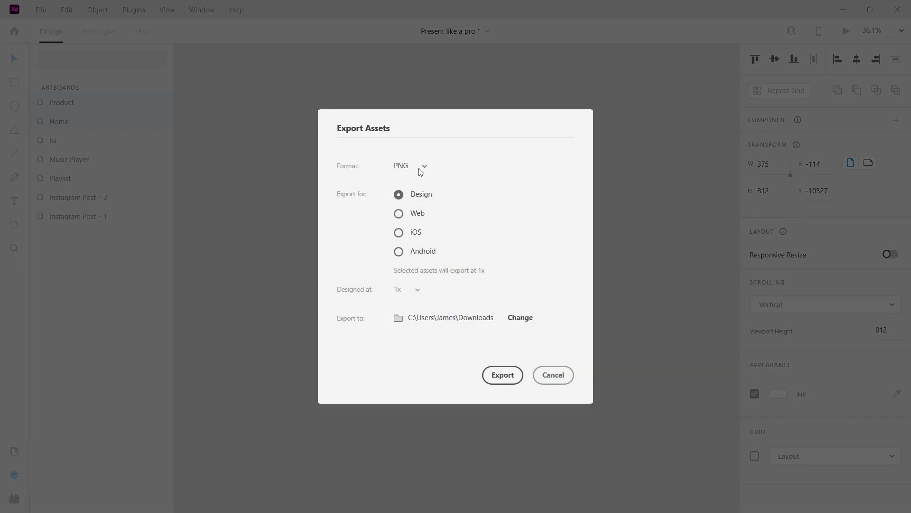
{"action": "left_click", "coordinate": [421, 171]}
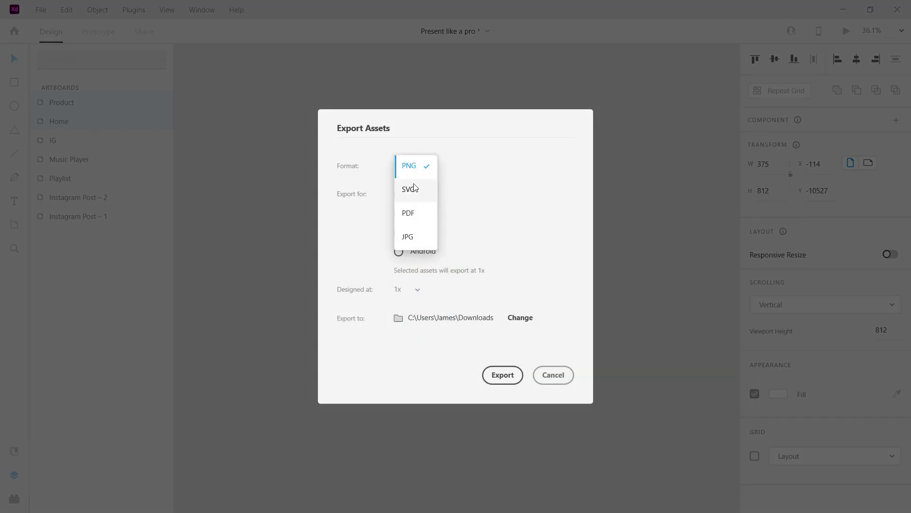
{"action": "left_click", "coordinate": [416, 166]}
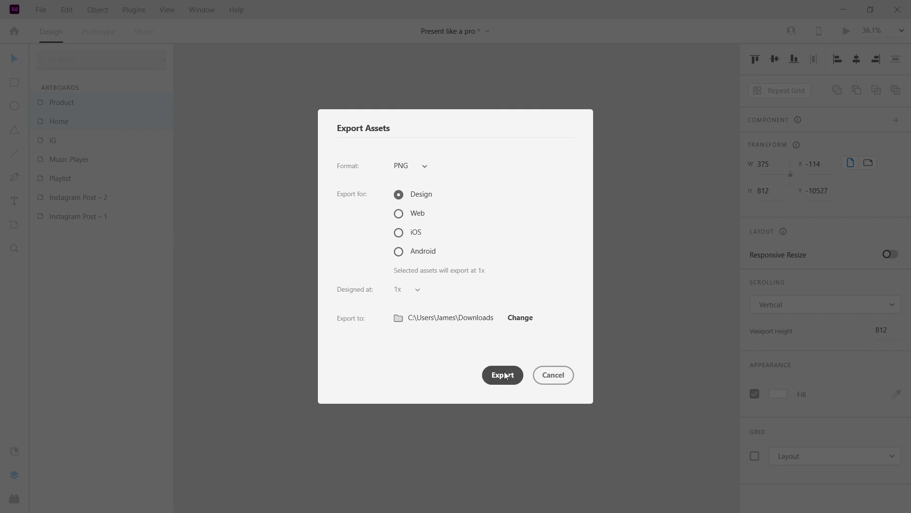
{"action": "left_click", "coordinate": [569, 381]}
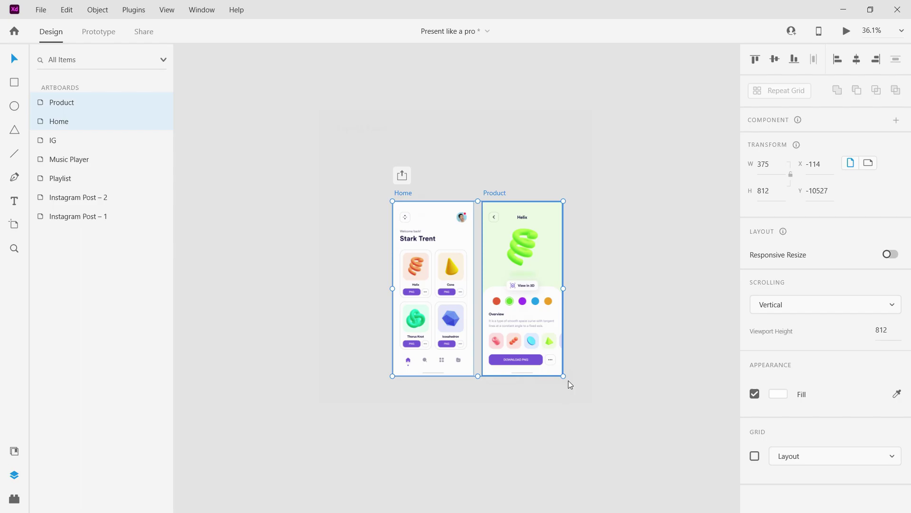
{"action": "key", "text": "alt+Tab"}
{"action": "key", "text": "Tab"}
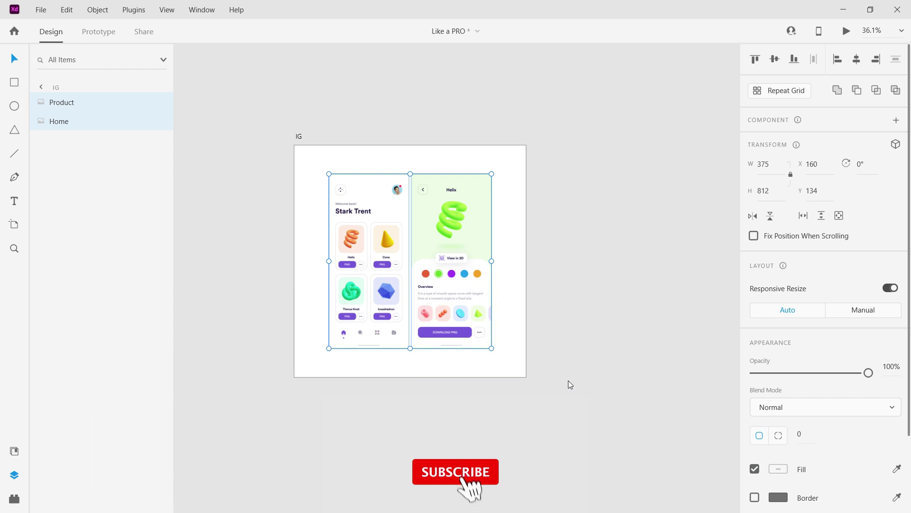
Step: Widen the gap between the Home and Product screens and recenter the pair on the artboard, with Home at X 140, Y 134
{"action": "left_click", "coordinate": [426, 402]}
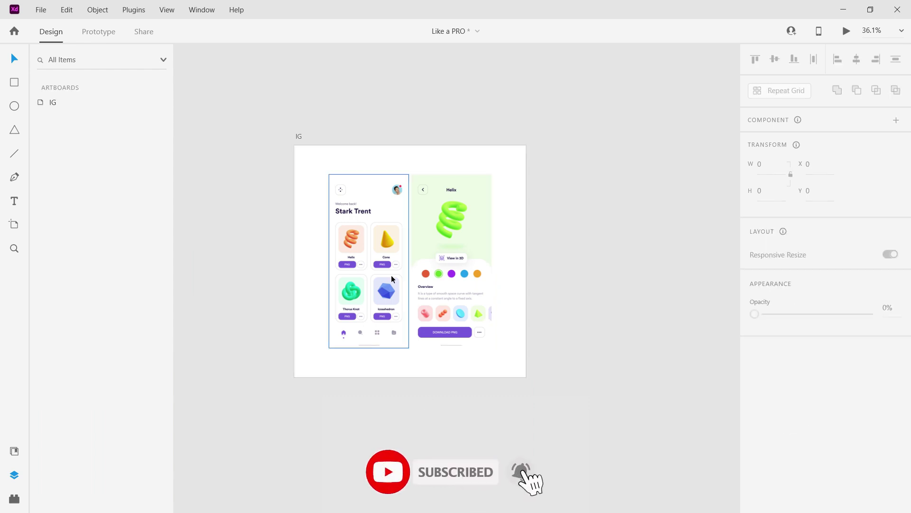
{"action": "left_click", "coordinate": [393, 280]}
{"action": "key", "text": "shift+Left"}
{"action": "key", "text": "shift+Left"}
{"action": "key", "text": "shift+Left"}
{"action": "left_click", "coordinate": [461, 294], "text": "shift"}
{"action": "left_click_drag", "start_coordinate": [368, 275], "coordinate": [372, 275]}
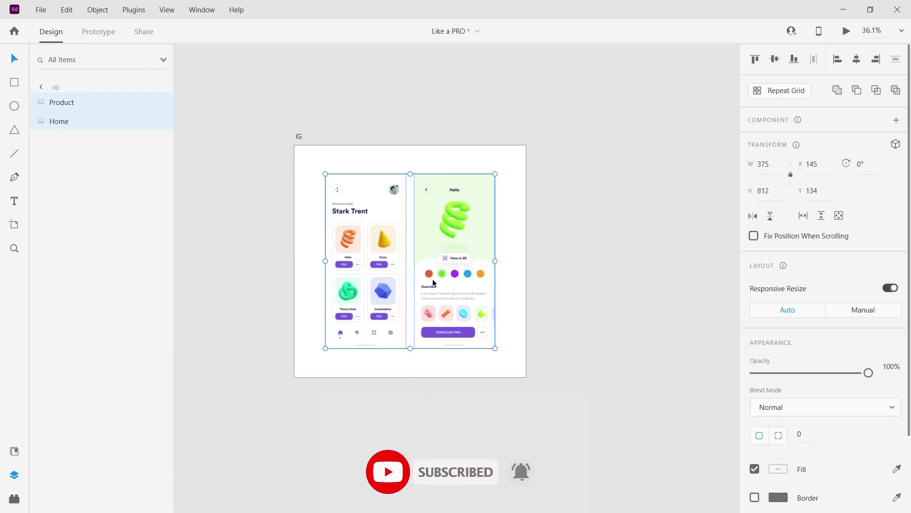
{"action": "left_click", "coordinate": [546, 285]}
{"action": "left_click", "coordinate": [441, 280]}
{"action": "key", "text": "shift+Right"}
{"action": "left_click", "coordinate": [384, 278], "text": "shift"}
{"action": "left_click_drag", "start_coordinate": [453, 272], "coordinate": [453, 273]}
{"action": "left_click", "coordinate": [561, 309]}
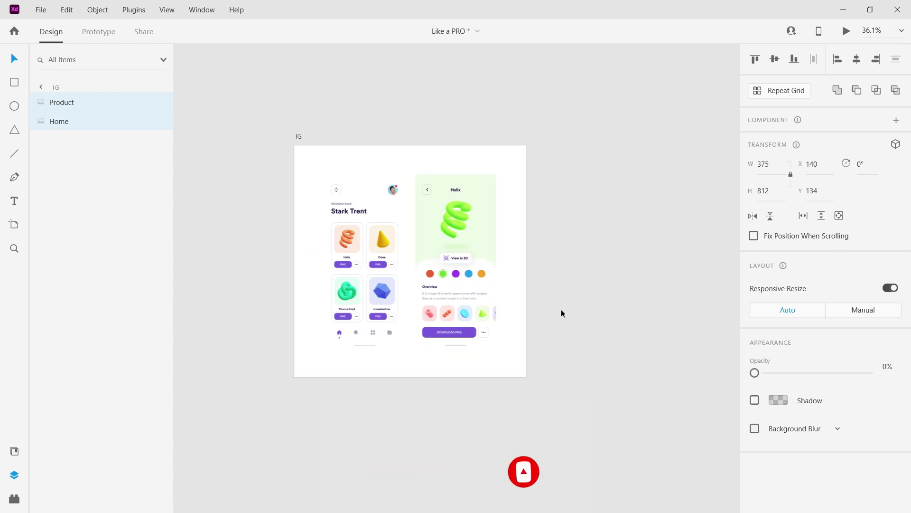
Step: Fill the IG artboard with the purple sampled from the download button and lighten it to HSB 254, 12, 95
{"action": "left_click", "coordinate": [298, 137]}
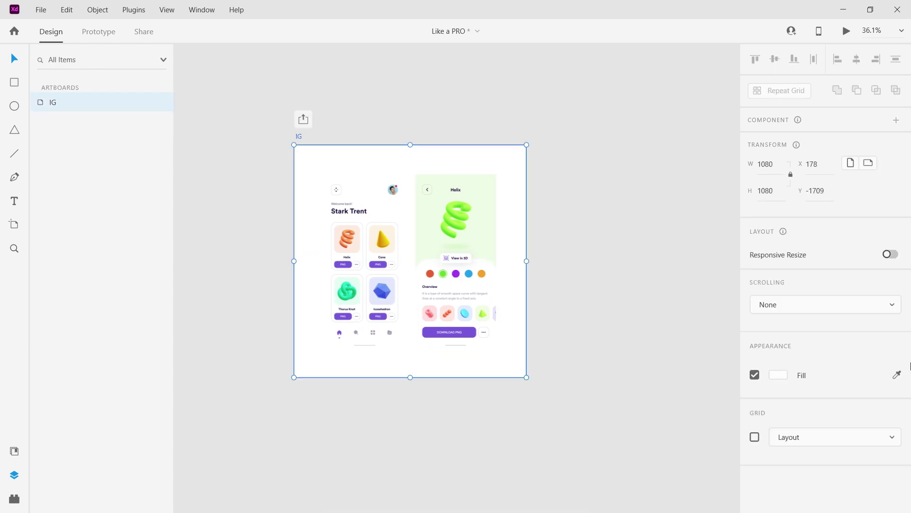
{"action": "left_click", "coordinate": [896, 376]}
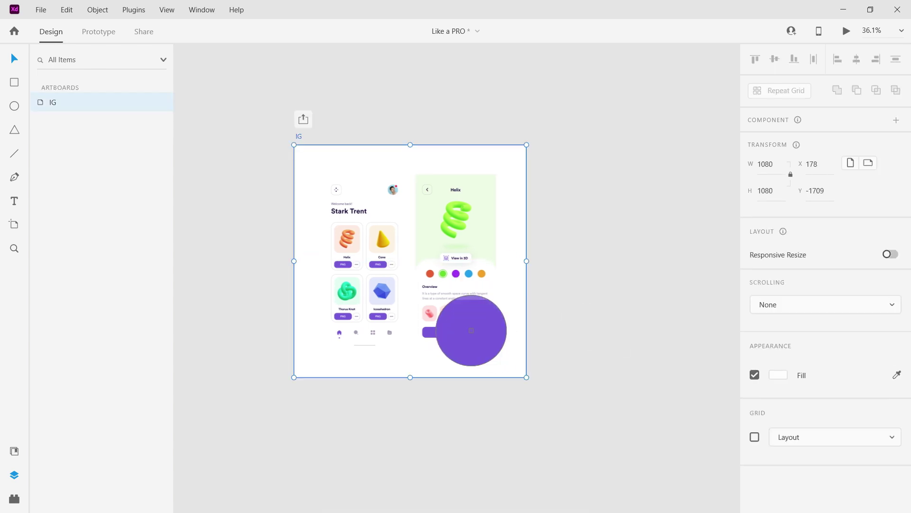
{"action": "left_click", "coordinate": [471, 330]}
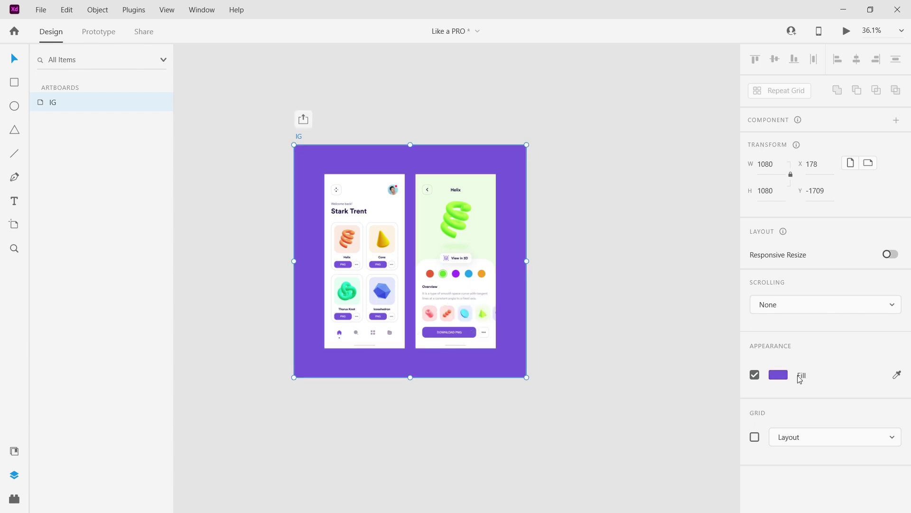
{"action": "left_click", "coordinate": [779, 375]}
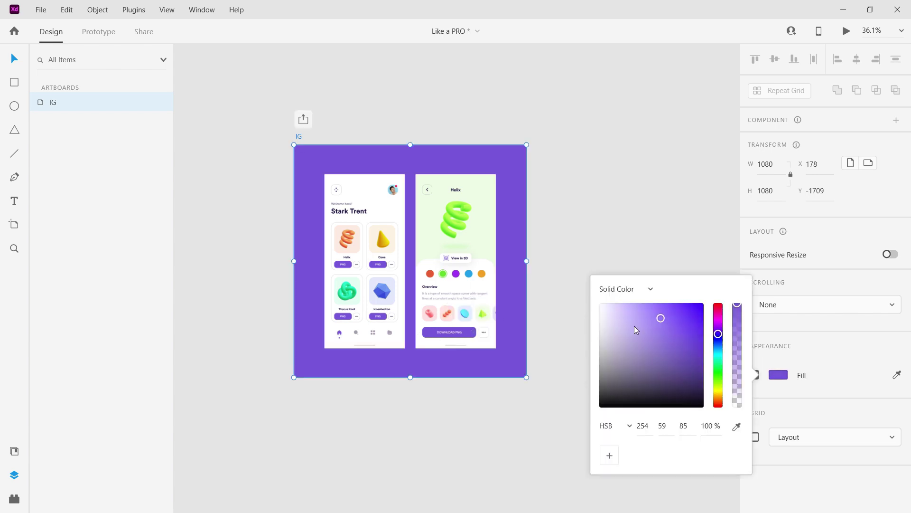
{"action": "left_click", "coordinate": [616, 307]}
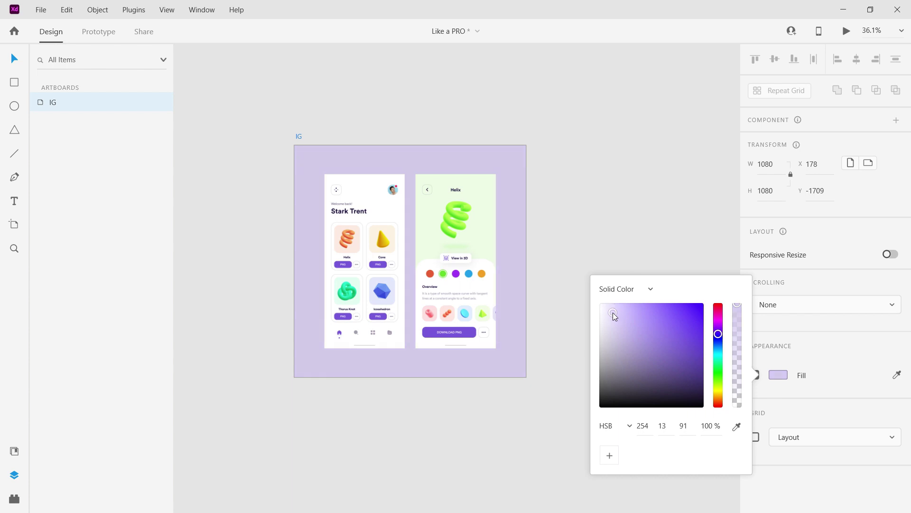
{"action": "left_click_drag", "start_coordinate": [614, 313], "coordinate": [614, 311]}
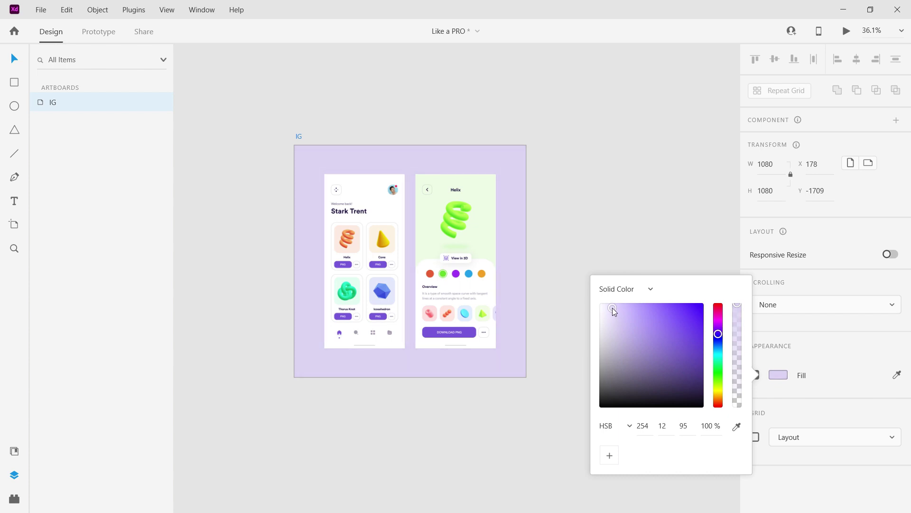
{"action": "left_click", "coordinate": [828, 353]}
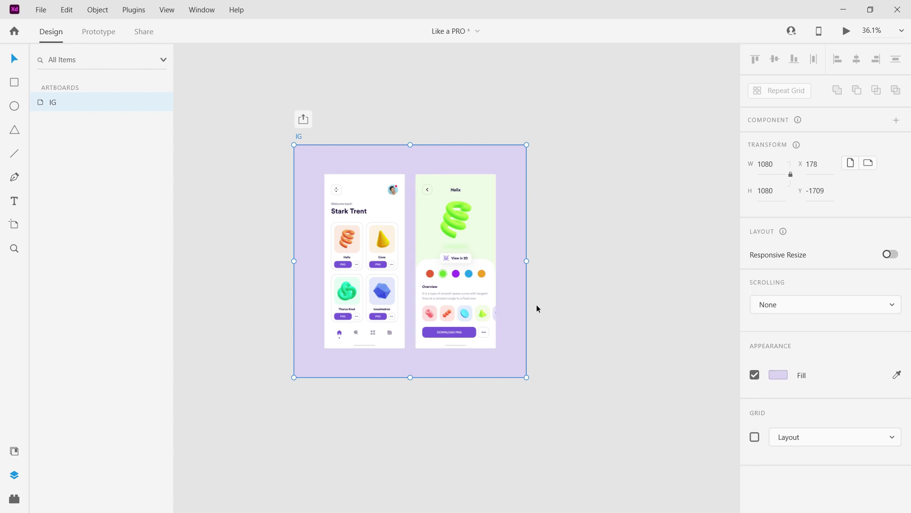
Step: Set the IG artboard's fill to white, HSB 254, 0, 100
{"action": "left_click", "coordinate": [779, 375]}
{"action": "left_click_drag", "start_coordinate": [613, 314], "coordinate": [484, 207]}
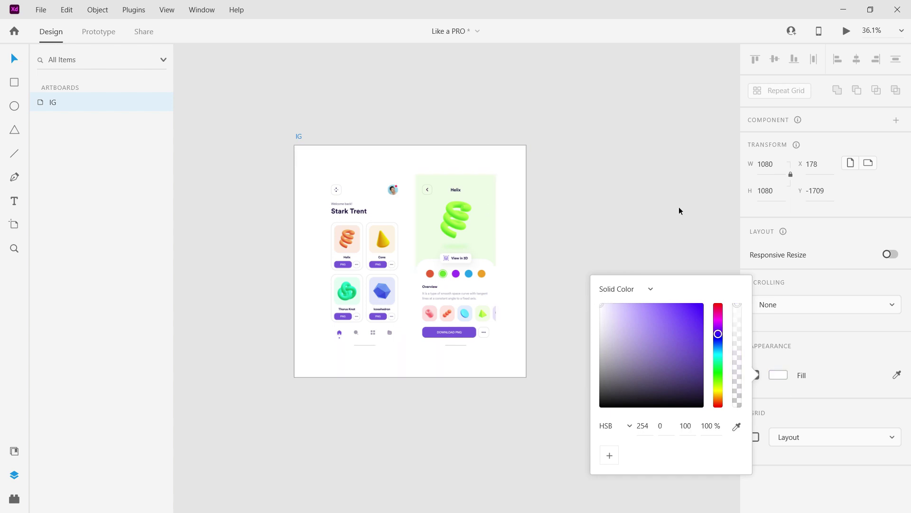
{"action": "left_click", "coordinate": [839, 340]}
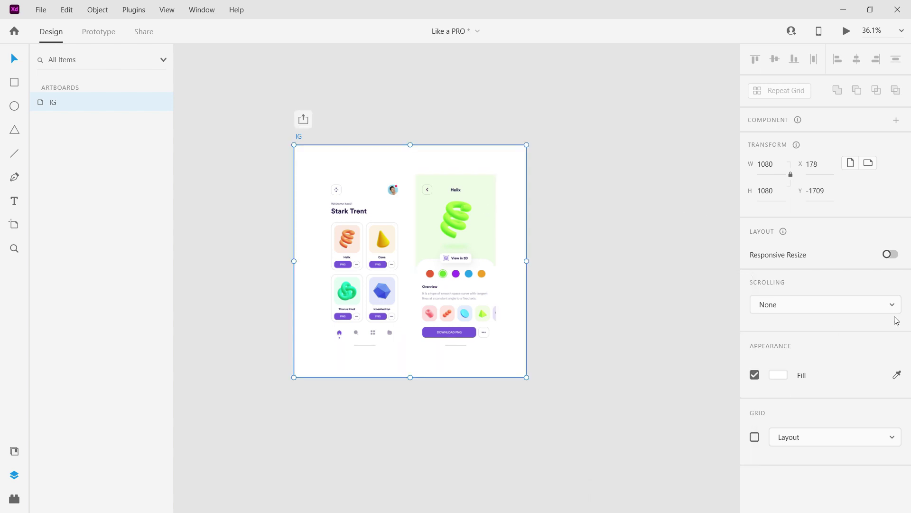
Step: Draw a rectangle across the IG artboard and set its width and height to 1080 each
{"action": "left_click", "coordinate": [15, 83]}
{"action": "left_click_drag", "start_coordinate": [301, 155], "coordinate": [526, 377]}
{"action": "left_click", "coordinate": [792, 178]}
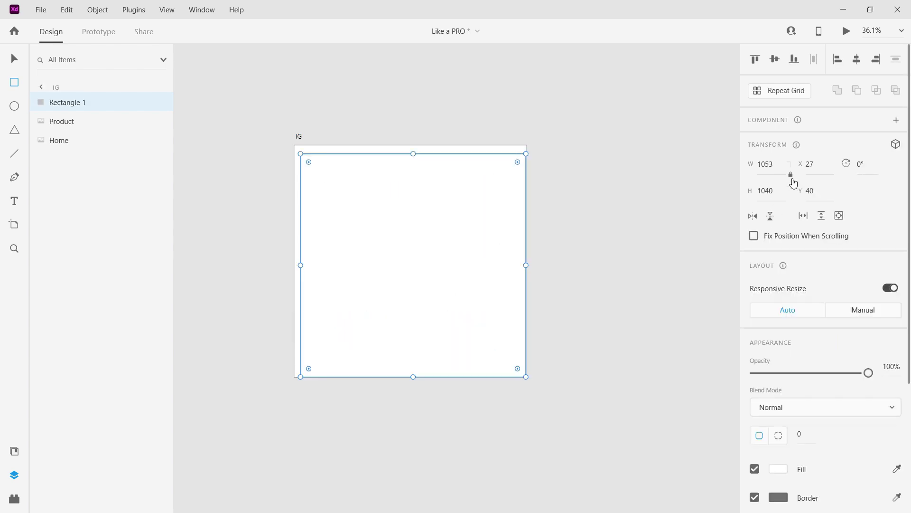
{"action": "double_click", "coordinate": [765, 164]}
{"action": "type", "text": "1080"}
{"action": "key", "text": "Tab"}
{"action": "type", "text": "10"}
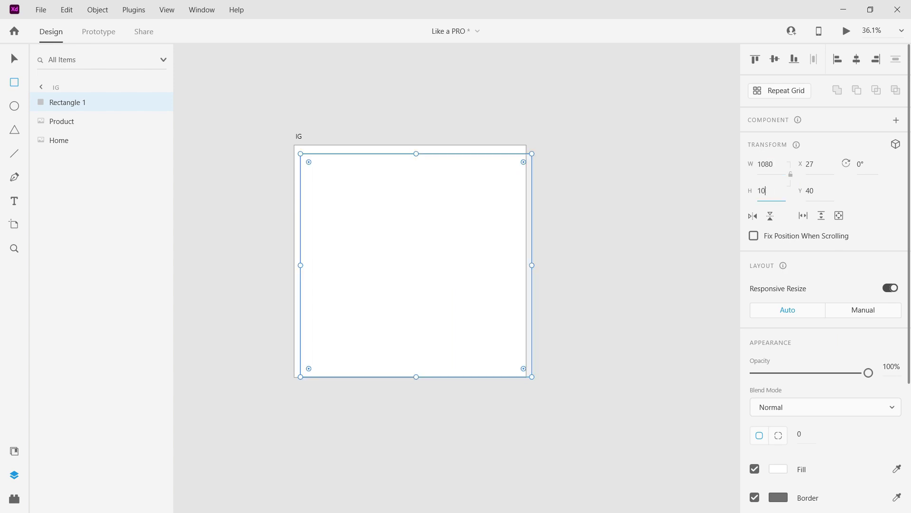
{"action": "key", "text": "Return"}
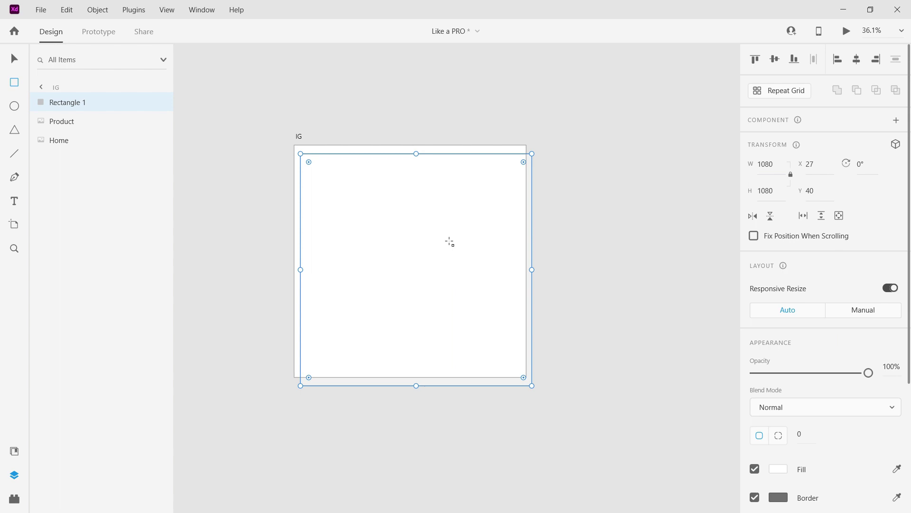
Step: Snap the 1080 by 1080 rectangle onto the IG artboard at X 0, Y 0 and remove its border
{"action": "left_click", "coordinate": [14, 58]}
{"action": "left_click_drag", "start_coordinate": [416, 246], "coordinate": [411, 244]}
{"action": "scroll", "coordinate": [801, 426], "scroll_direction": "down", "scroll_amount": 2}
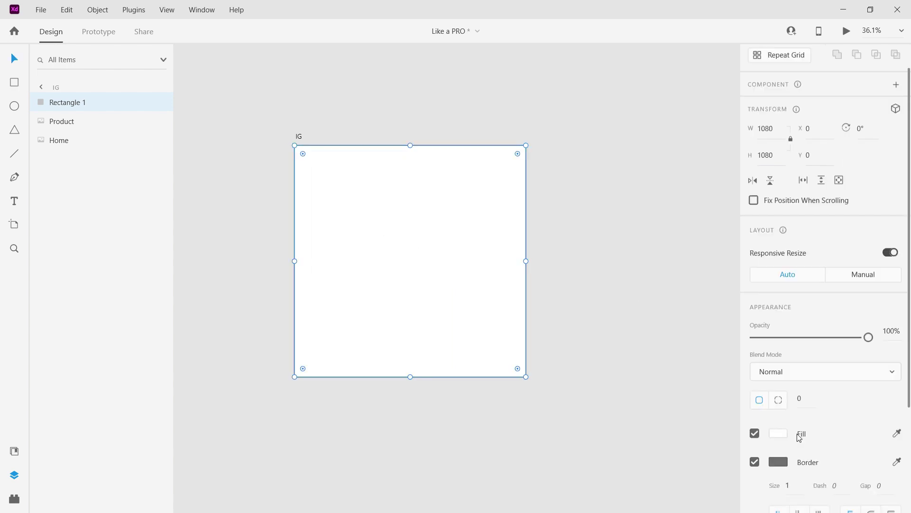
{"action": "left_click", "coordinate": [754, 426]}
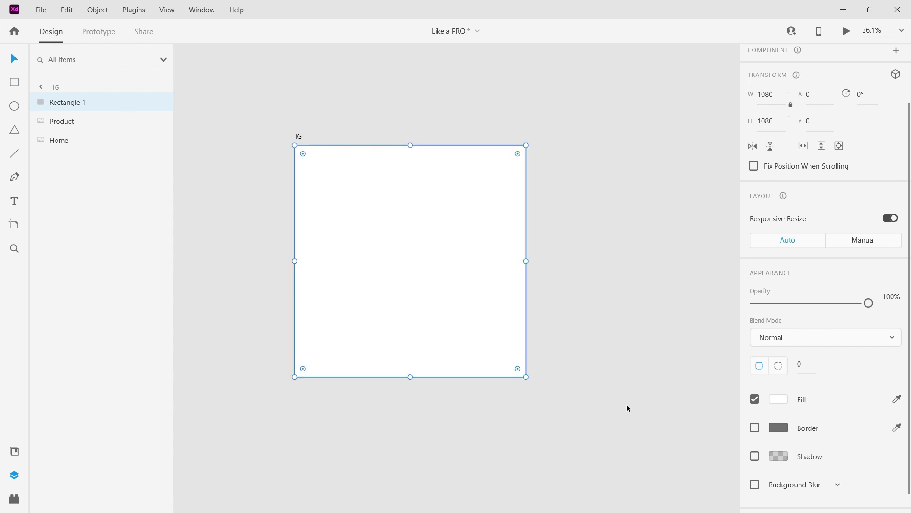
Step: Send the square behind the Home and Product screens and fill it with the purple sampled from the download button
{"action": "key", "text": "ctrl+shift+bracketleft"}
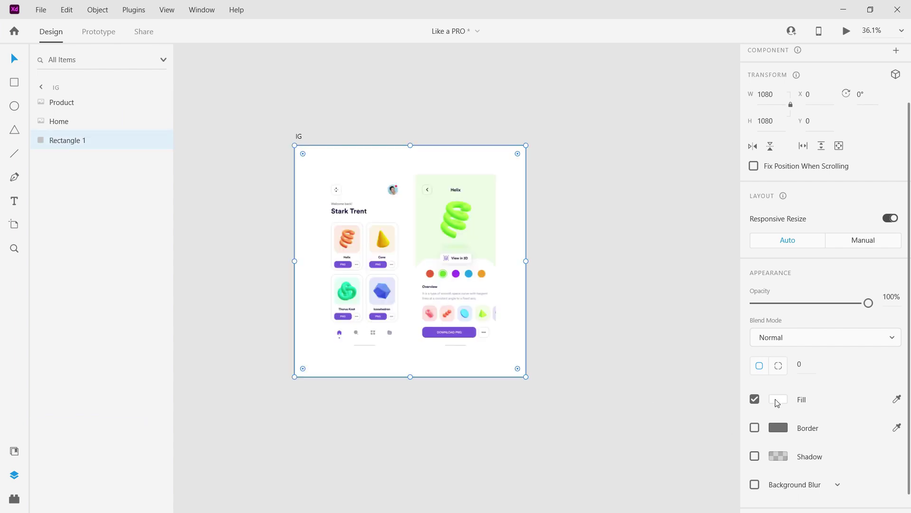
{"action": "left_click", "coordinate": [896, 401]}
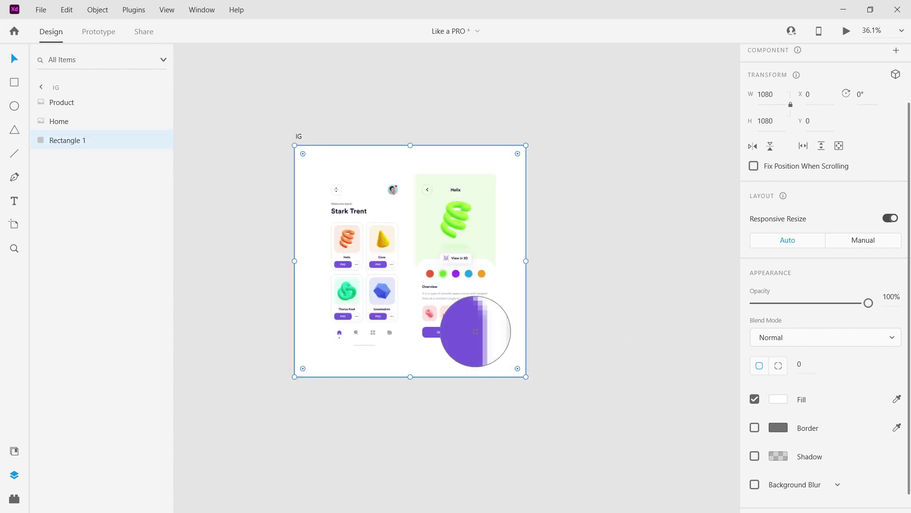
{"action": "left_click", "coordinate": [471, 332]}
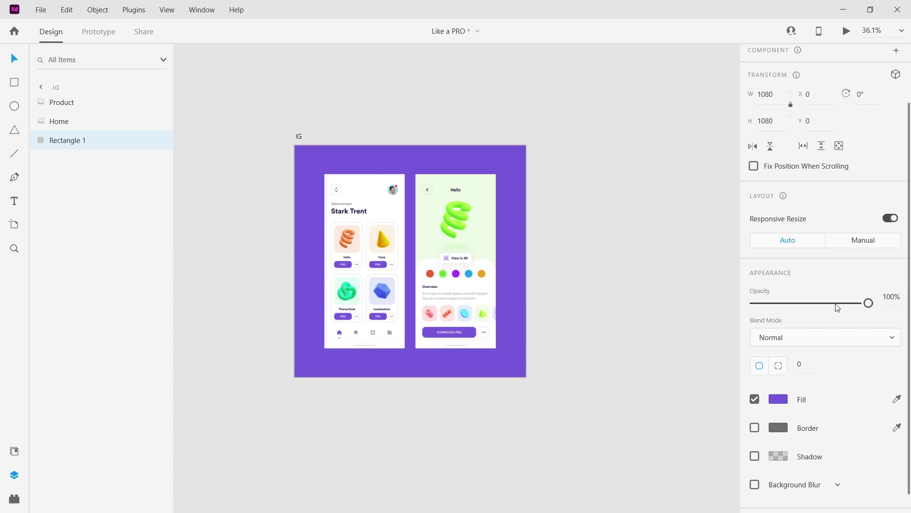
Step: Set the purple background square's opacity to 16%
{"action": "left_click", "coordinate": [889, 297]}
{"action": "type", "text": "10"}
{"action": "key", "text": "Return"}
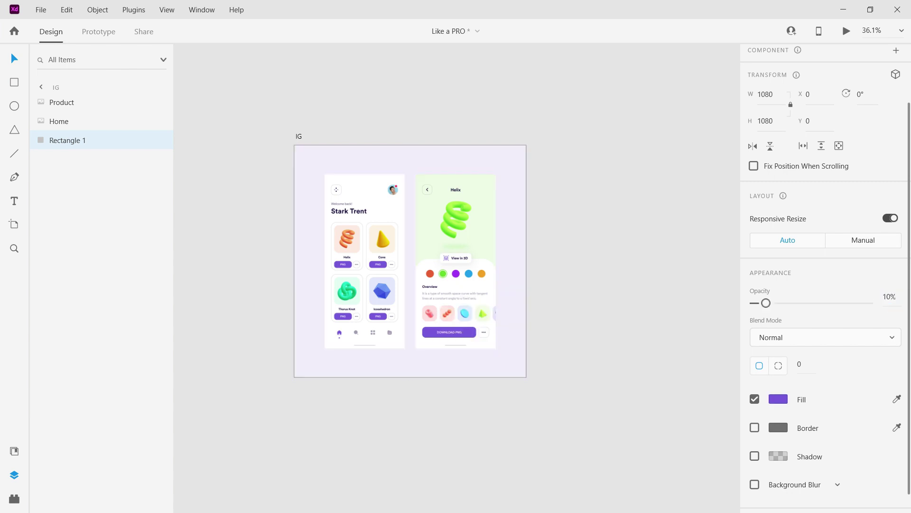
{"action": "left_click", "coordinate": [888, 297]}
{"action": "key", "text": "shift+Up"}
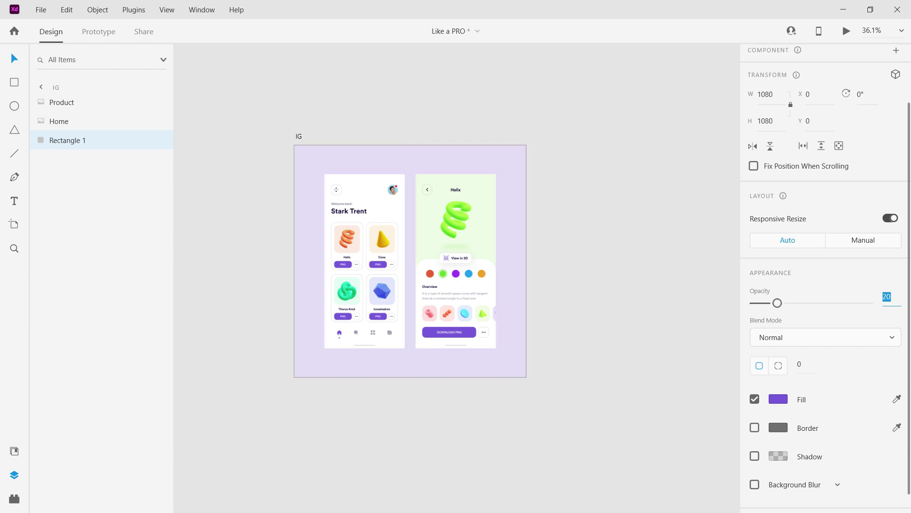
{"action": "key", "text": "Down"}
{"action": "key", "text": "Down"}
{"action": "key", "text": "Down"}
{"action": "key", "text": "Down"}
{"action": "key", "text": "Down"}
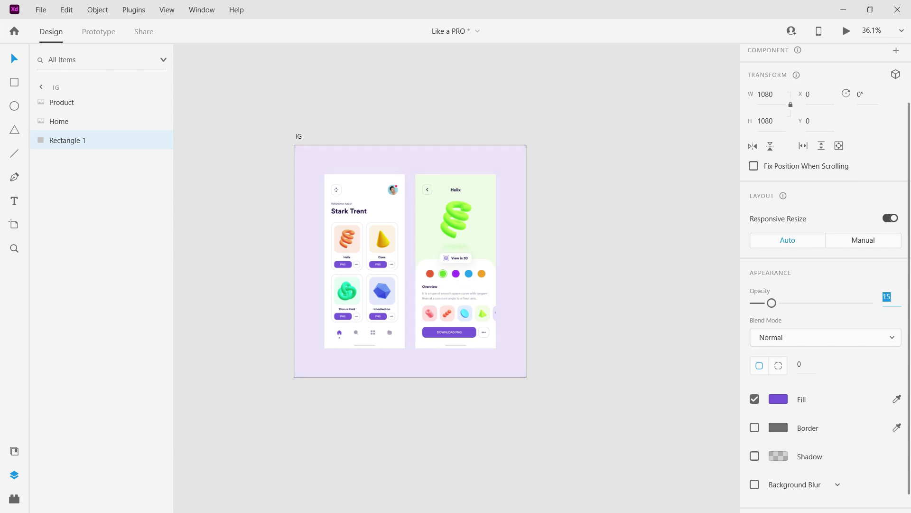
{"action": "key", "text": "Up"}
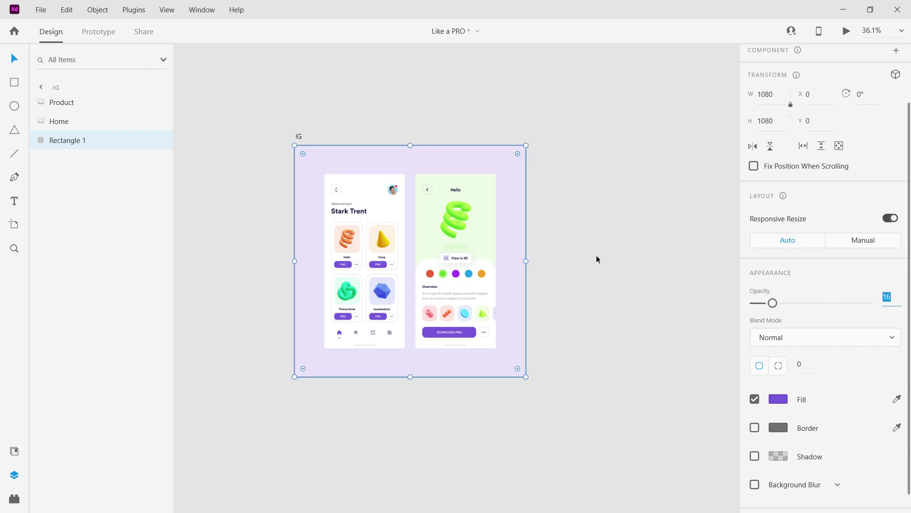
{"action": "key", "text": "Return"}
{"action": "left_click", "coordinate": [551, 249]}
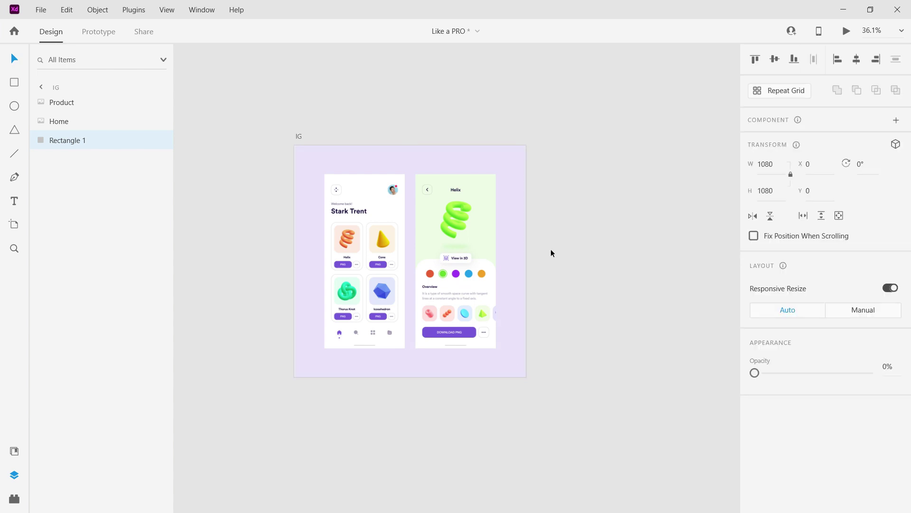
Step: Round the corners of the Home and Product screens with a radius of 60
{"action": "left_click", "coordinate": [373, 240]}
{"action": "left_click", "coordinate": [458, 247], "text": "shift"}
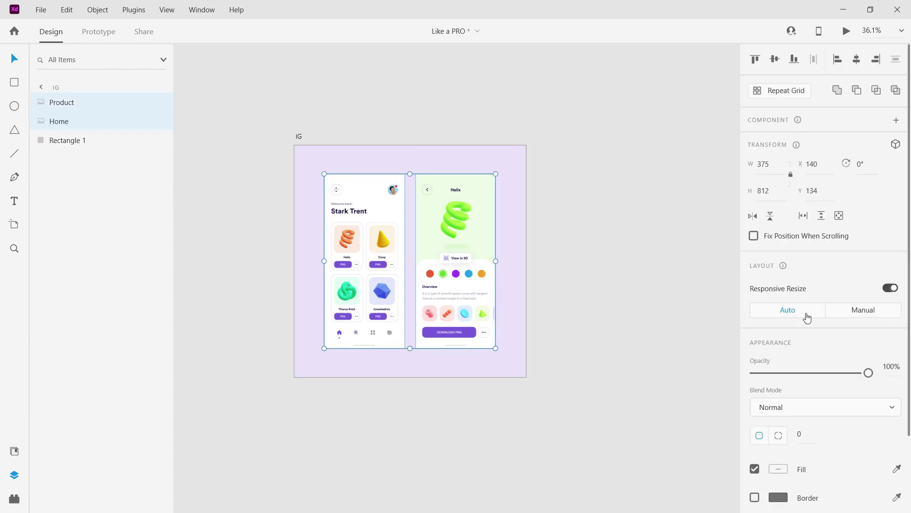
{"action": "scroll", "coordinate": [799, 328], "scroll_direction": "down", "scroll_amount": 3}
{"action": "left_click", "coordinate": [807, 364]}
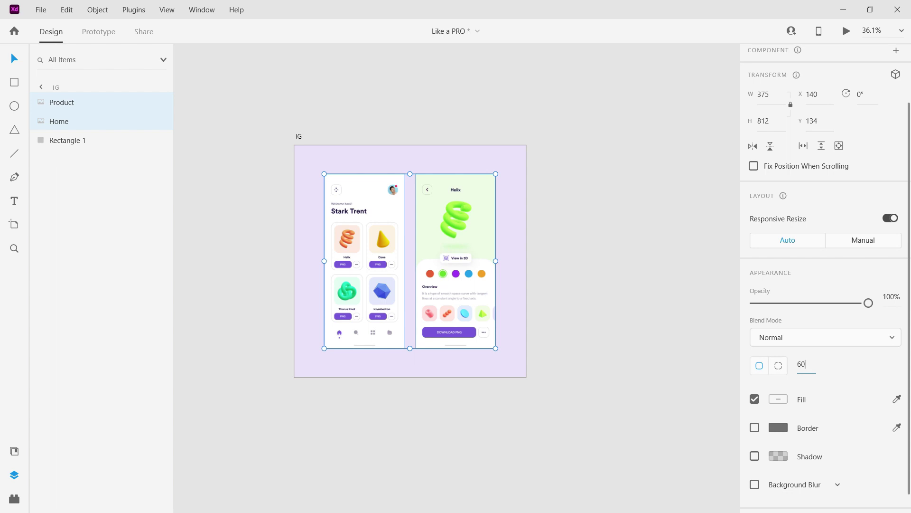
{"action": "type", "text": "60"}
{"action": "key", "text": "Return"}
{"action": "left_click", "coordinate": [507, 435]}
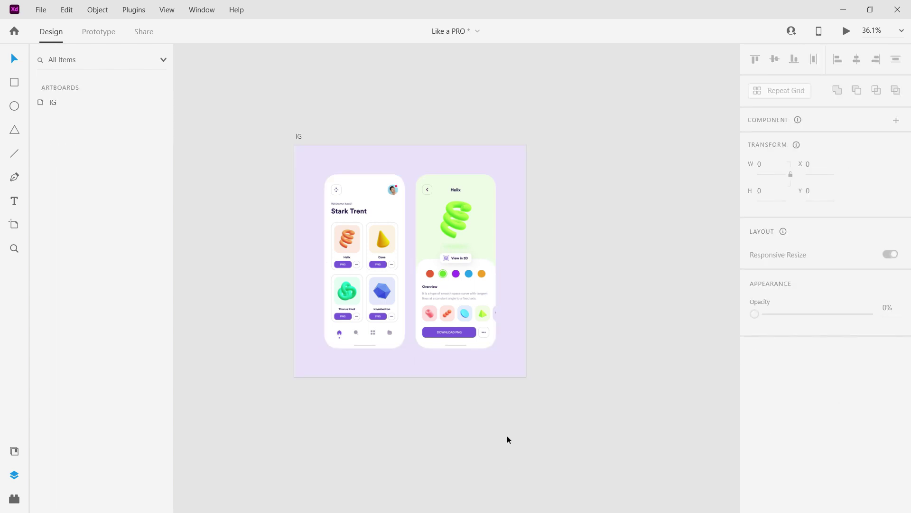
Step: Rotate the Home screen to -12°
{"action": "scroll", "coordinate": [360, 295], "scroll_direction": "up", "scroll_amount": 2, "text": "ctrl"}
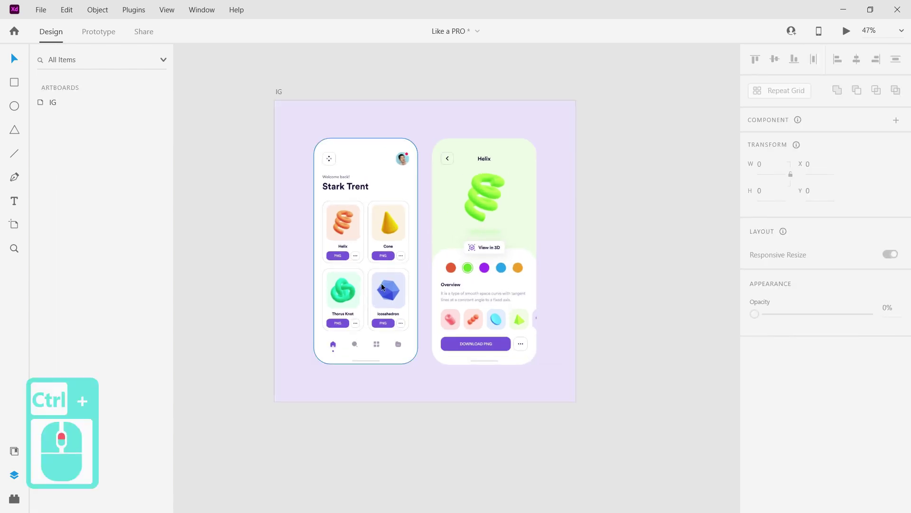
{"action": "scroll", "coordinate": [388, 294], "scroll_direction": "up", "scroll_amount": 2, "text": "ctrl"}
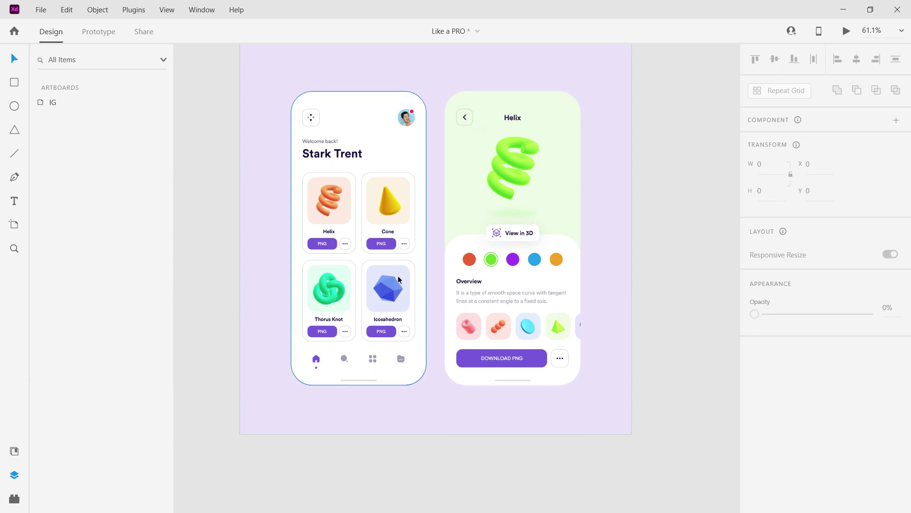
{"action": "left_click", "coordinate": [413, 283]}
{"action": "left_click_drag", "start_coordinate": [495, 236], "coordinate": [506, 285]}
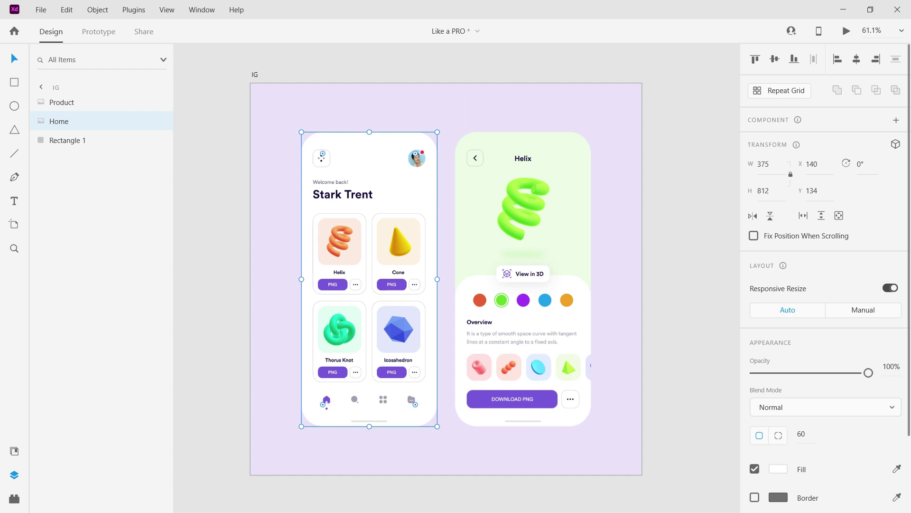
{"action": "left_click", "coordinate": [866, 164]}
{"action": "type", "text": "-12"}
{"action": "key", "text": "Return"}
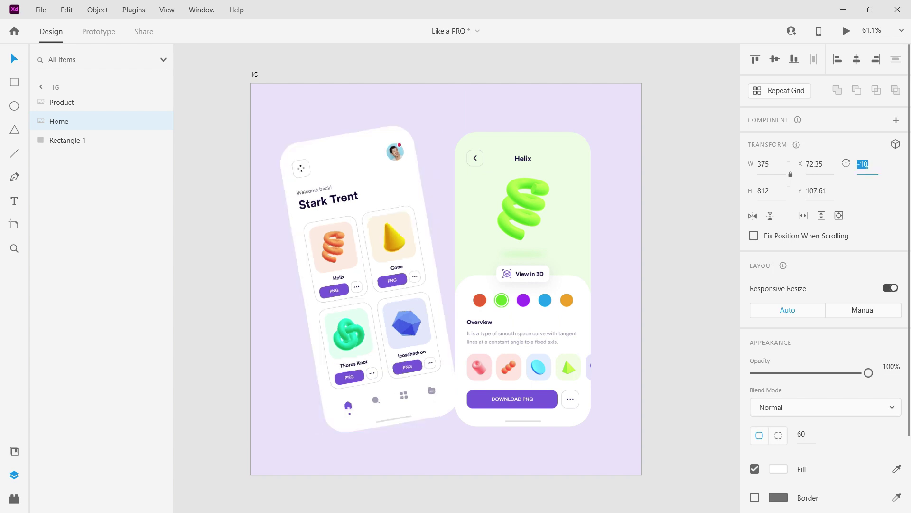
Step: Rotate the Product screen to 12°
{"action": "left_click", "coordinate": [524, 257]}
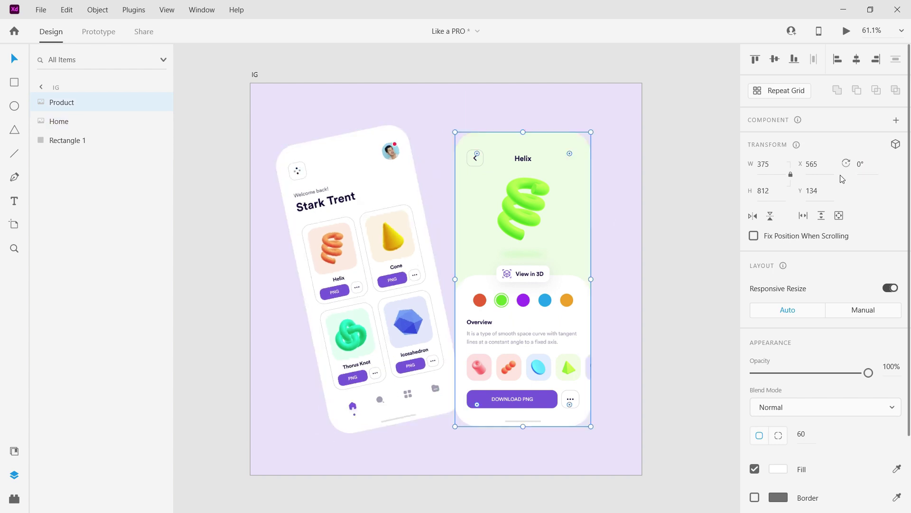
{"action": "type", "text": "12"}
{"action": "key", "text": "Return"}
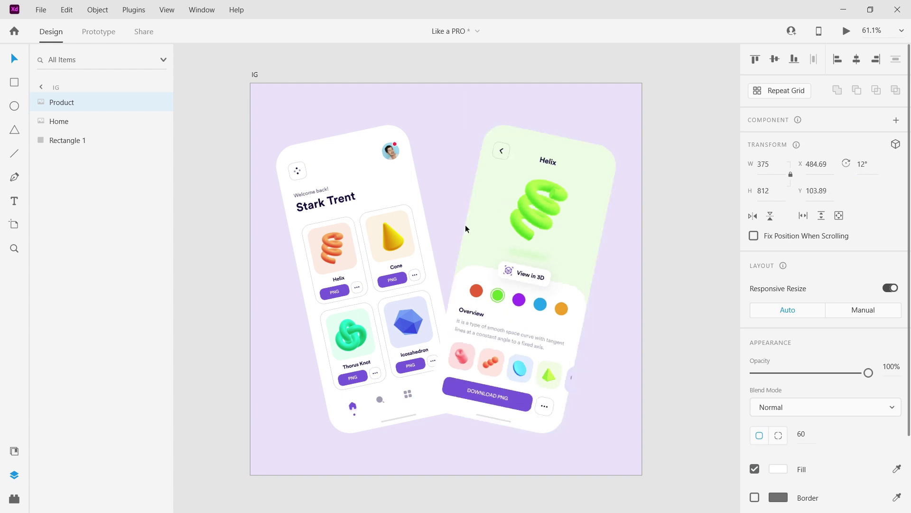
Step: Place the Product layer beneath Home and nudge Home to X 109.69, Y 53.89 so that it overlaps Product
{"action": "left_click_drag", "start_coordinate": [82, 105], "coordinate": [82, 135]}
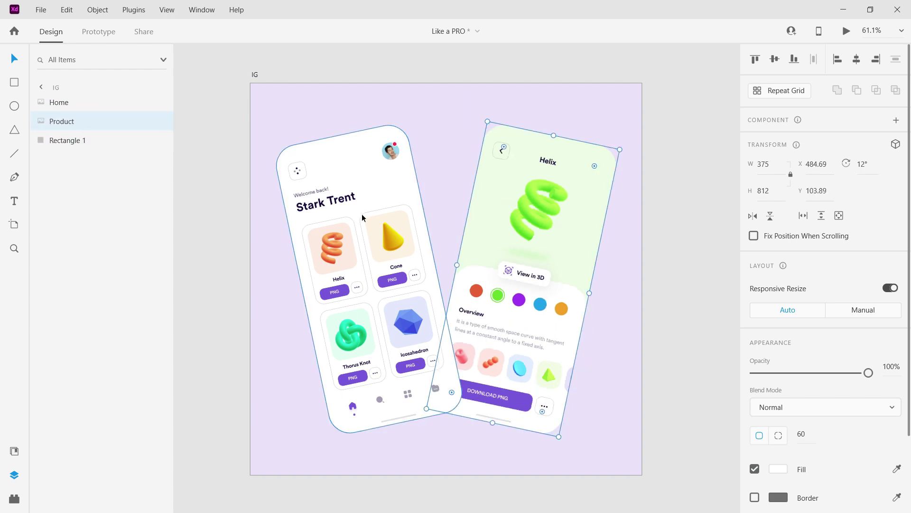
{"action": "left_click", "coordinate": [390, 237]}
{"action": "key", "text": "shift+Right"}
{"action": "key", "text": "shift+Right"}
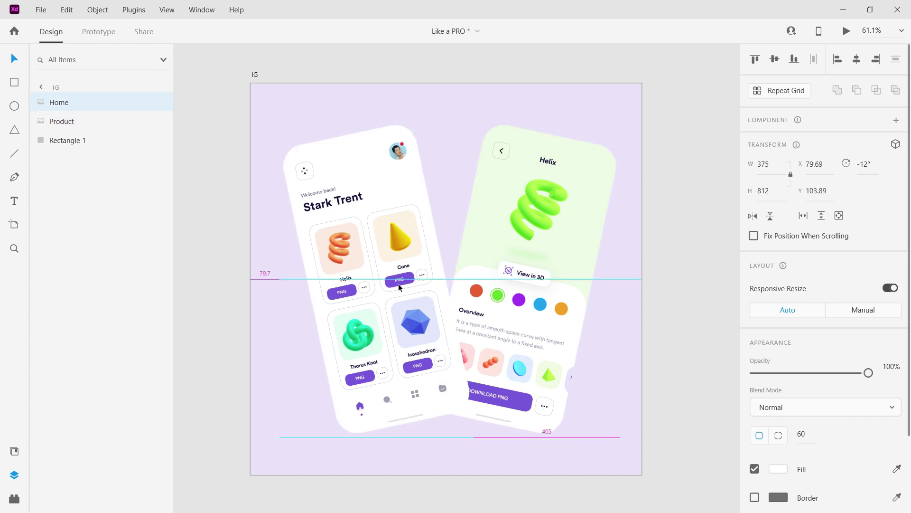
{"action": "key", "text": "shift+Up"}
{"action": "key", "text": "shift+Up"}
{"action": "key", "text": "shift+Up"}
{"action": "key", "text": "shift+Up"}
{"action": "key", "text": "shift+Right"}
{"action": "key", "text": "shift+Up"}
{"action": "key", "text": "shift+Right"}
{"action": "key", "text": "shift+Right"}
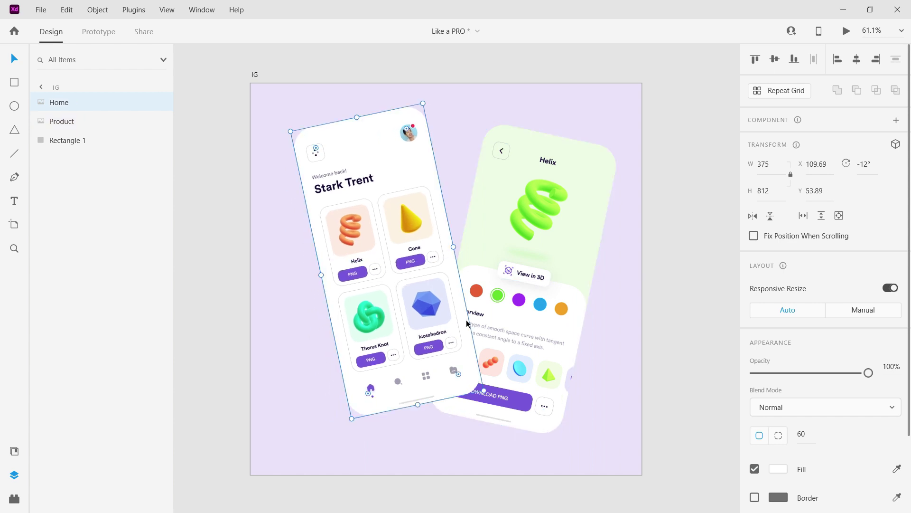
Step: Group the Home and Product screens and center the group on the artboard at X 85, Y 79
{"action": "left_click", "coordinate": [534, 296], "text": "shift"}
{"action": "key", "text": "ctrl+g"}
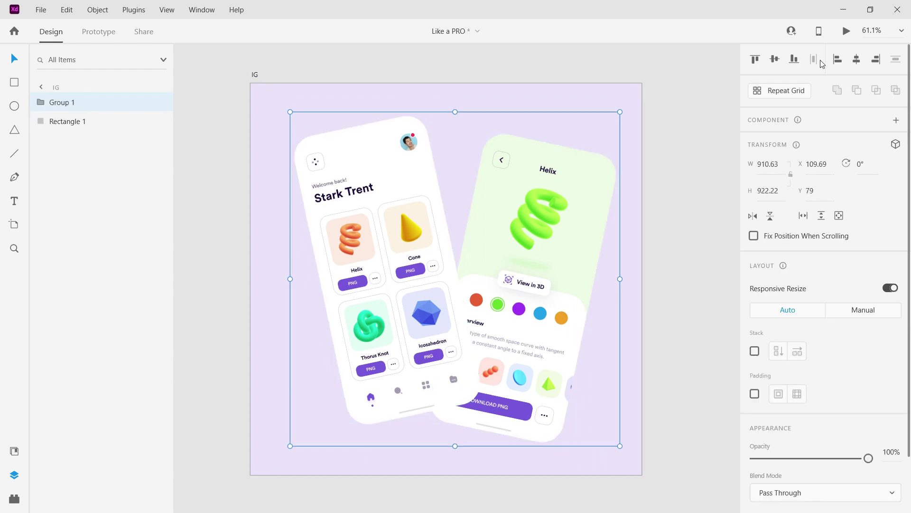
{"action": "scroll", "coordinate": [387, 279], "scroll_direction": "down", "scroll_amount": 2}
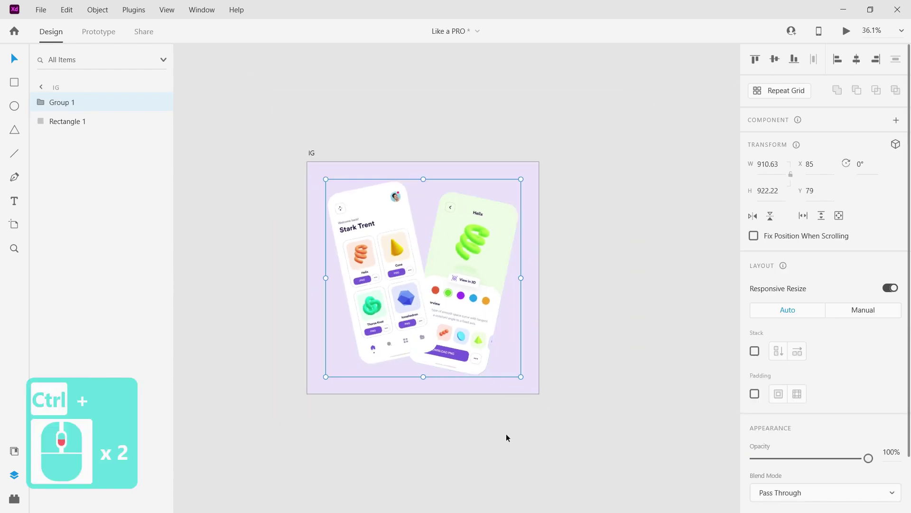
{"action": "left_click", "coordinate": [488, 432]}
Step: Draw a rectangle on the pasteboard beside the IG artboard and set its width to 375 and height to 812
{"action": "scroll", "coordinate": [417, 324], "scroll_direction": "up", "scroll_amount": 1}
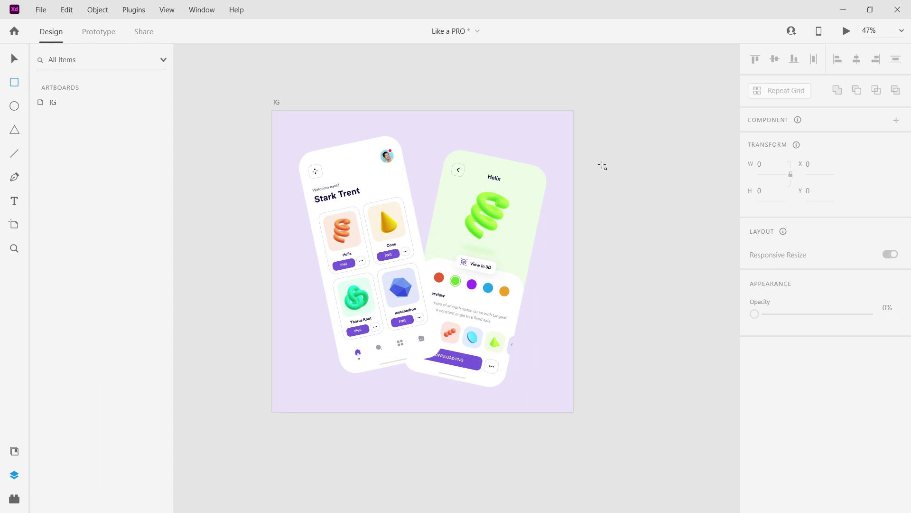
{"action": "mouse_move", "coordinate": [602, 165]}
{"action": "left_mouse_down"}
{"action": "mouse_move", "coordinate": [665, 275]}
{"action": "mouse_move", "coordinate": [697, 374]}
{"action": "left_mouse_up"}
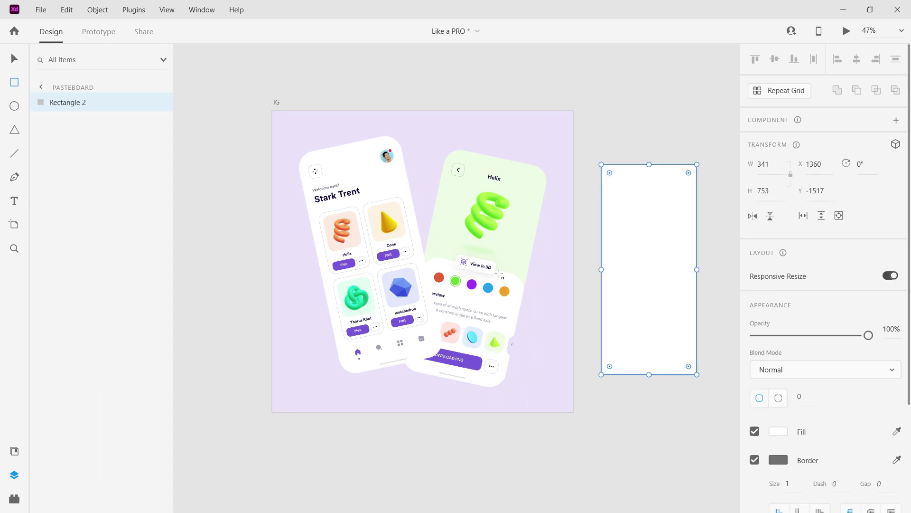
{"action": "left_click", "coordinate": [19, 57]}
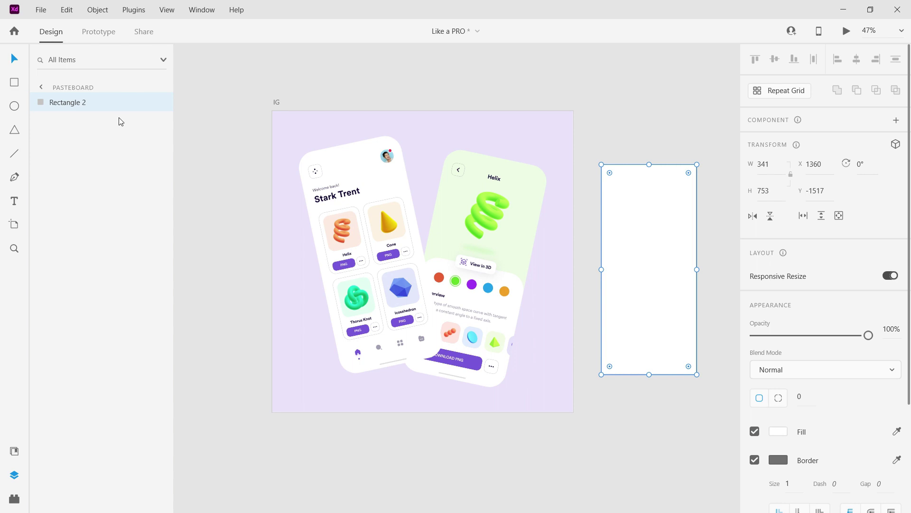
{"action": "left_click", "coordinate": [347, 204], "text": "ctrl"}
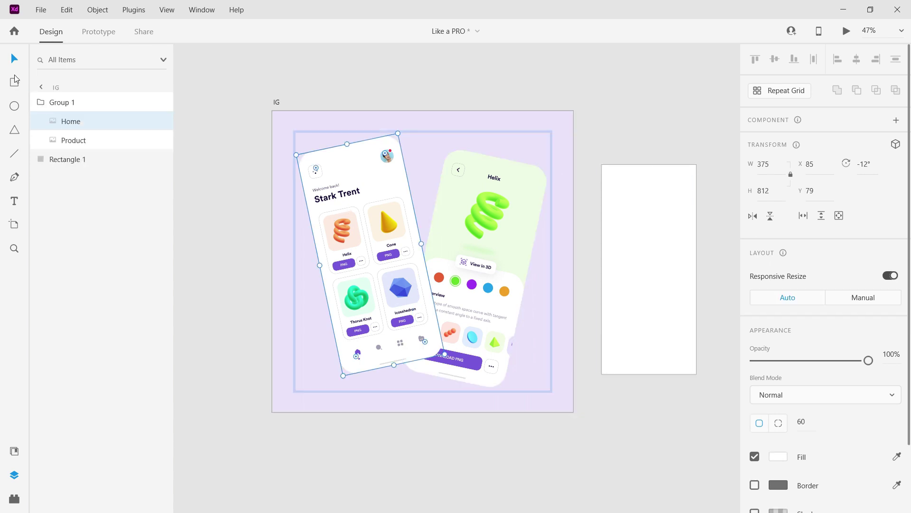
{"action": "left_click", "coordinate": [617, 218]}
{"action": "left_click", "coordinate": [763, 164]}
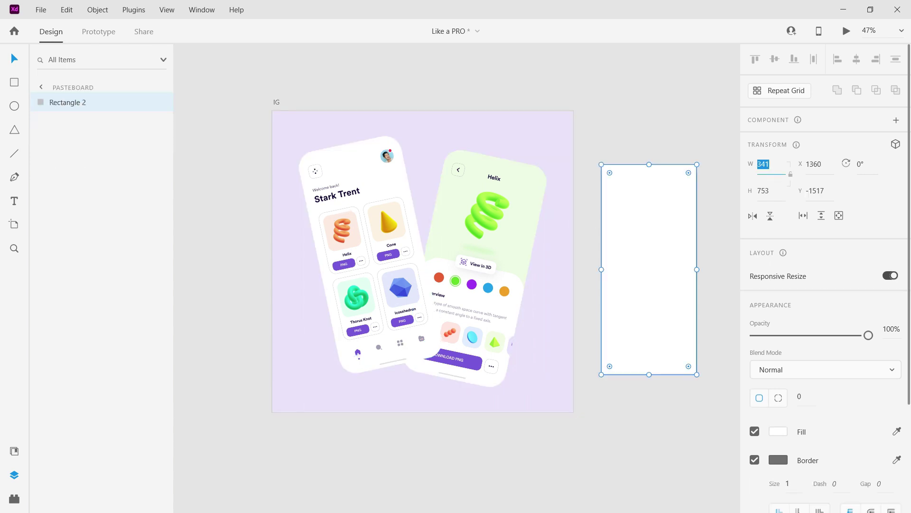
{"action": "type", "text": "375"}
{"action": "key", "text": "Tab"}
{"action": "type", "text": "812"}
{"action": "key", "text": "Return"}
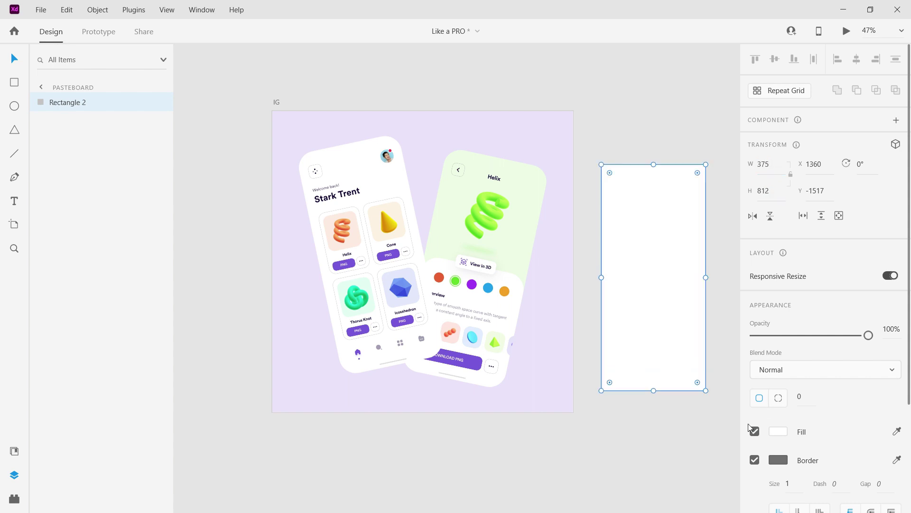
Step: Remove the pasteboard rectangle's border and set its corner radius to 140
{"action": "left_click", "coordinate": [755, 460]}
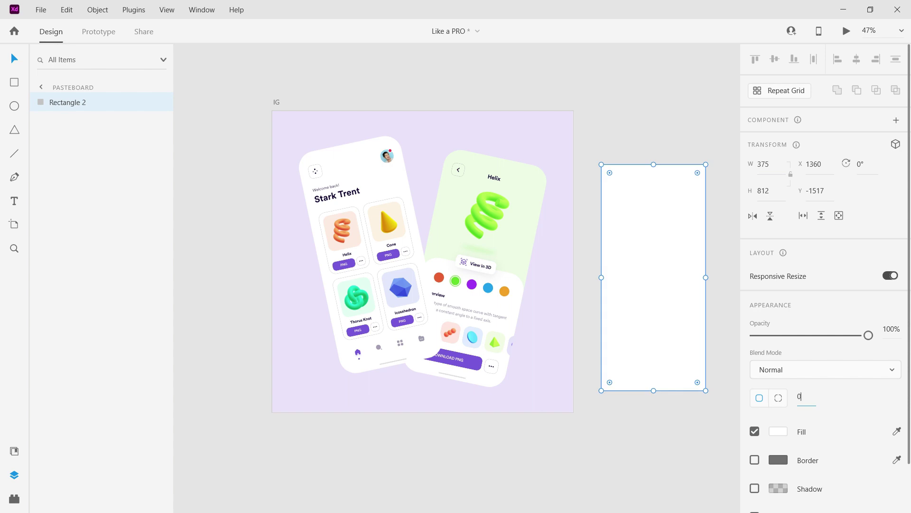
{"action": "key", "text": "ctrl+a"}
{"action": "type", "text": "80"}
{"action": "key", "text": "Return"}
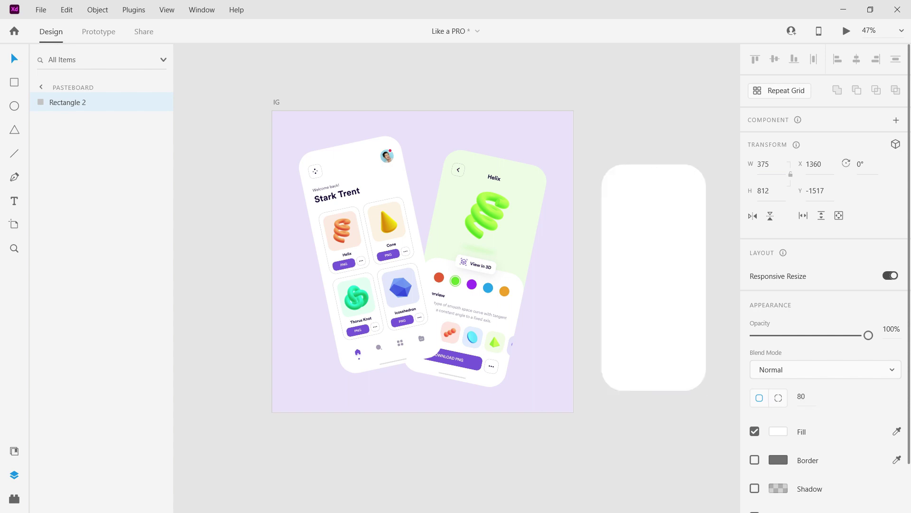
{"action": "left_click", "coordinate": [807, 397]}
{"action": "key", "text": "shift+Up"}
{"action": "key", "text": "shift+Up"}
{"action": "key", "text": "shift+Up"}
{"action": "key", "text": "shift+Up"}
{"action": "key", "text": "shift+Up"}
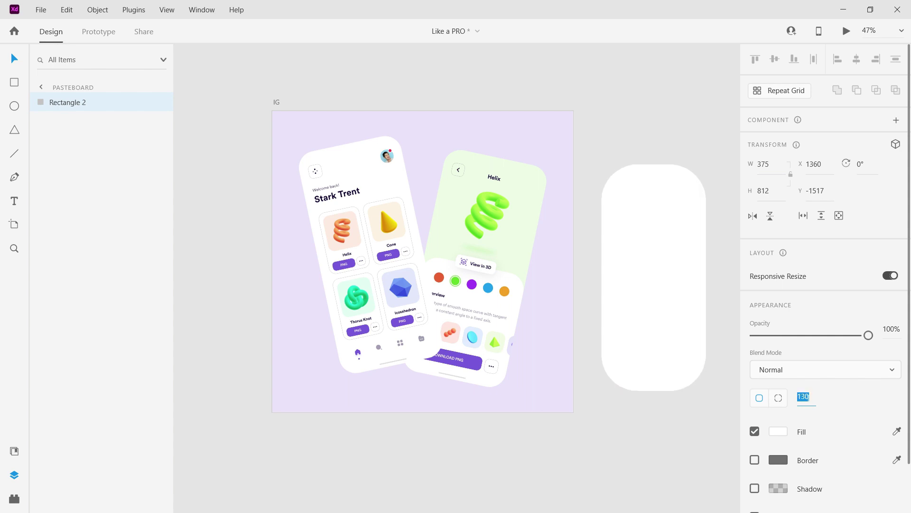
{"action": "type", "text": "140"}
{"action": "key", "text": "Return"}
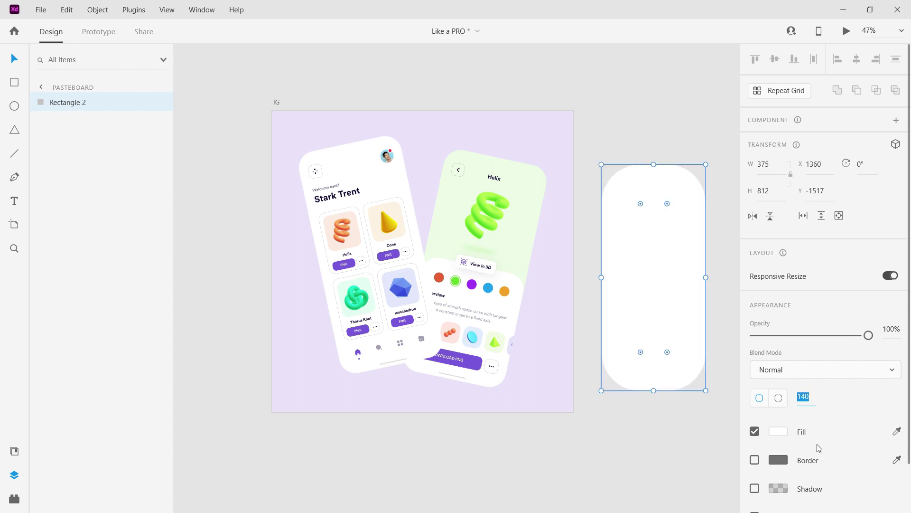
Step: Fill the rounded rectangle with the Download PNG button's purple, darkened to HSB 254, 57, 24
{"action": "left_click", "coordinate": [897, 432]}
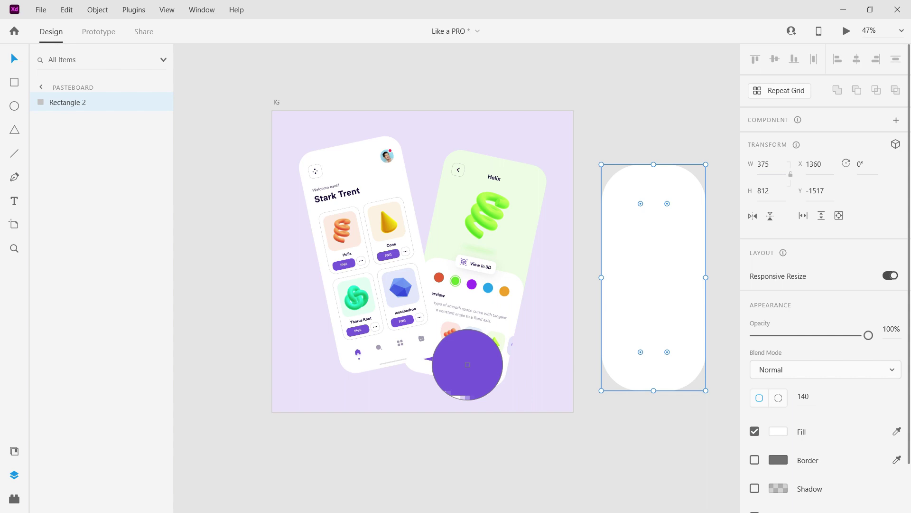
{"action": "left_click", "coordinate": [468, 365]}
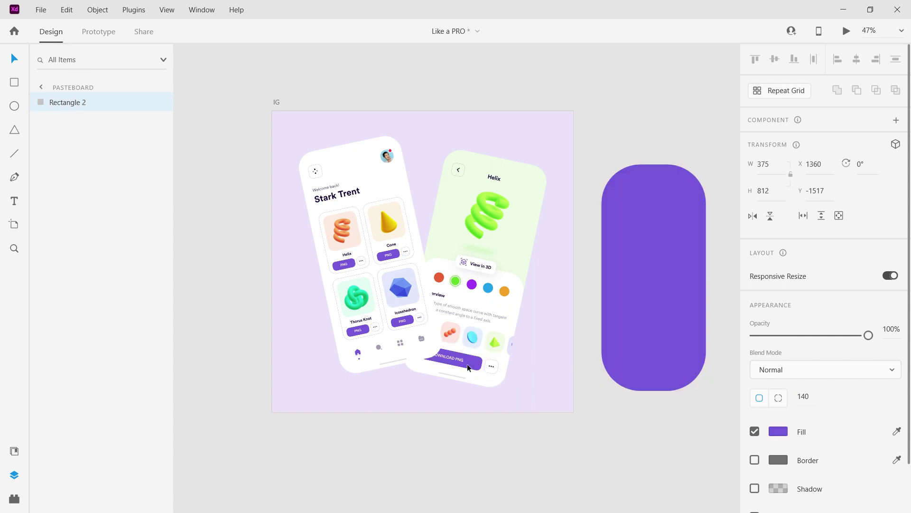
{"action": "left_click", "coordinate": [779, 431]}
{"action": "left_click_drag", "start_coordinate": [661, 373], "coordinate": [661, 422]}
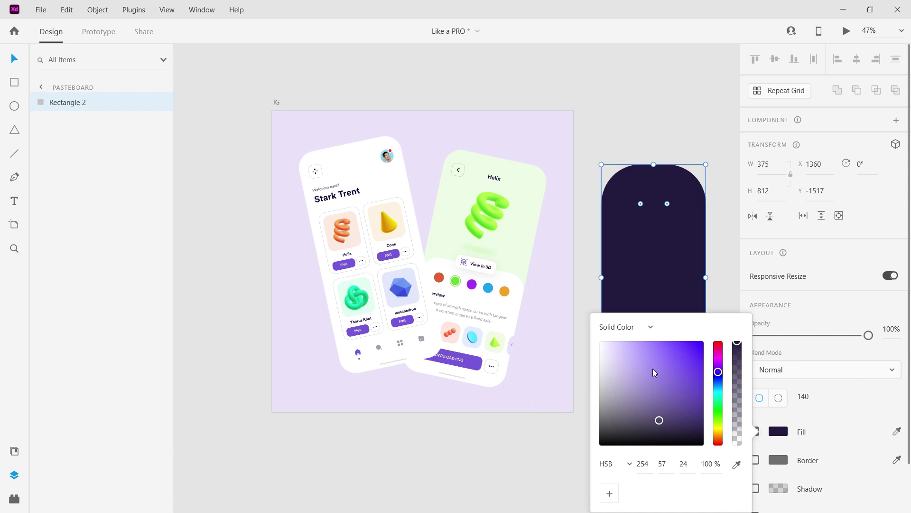
{"action": "left_click", "coordinate": [831, 417]}
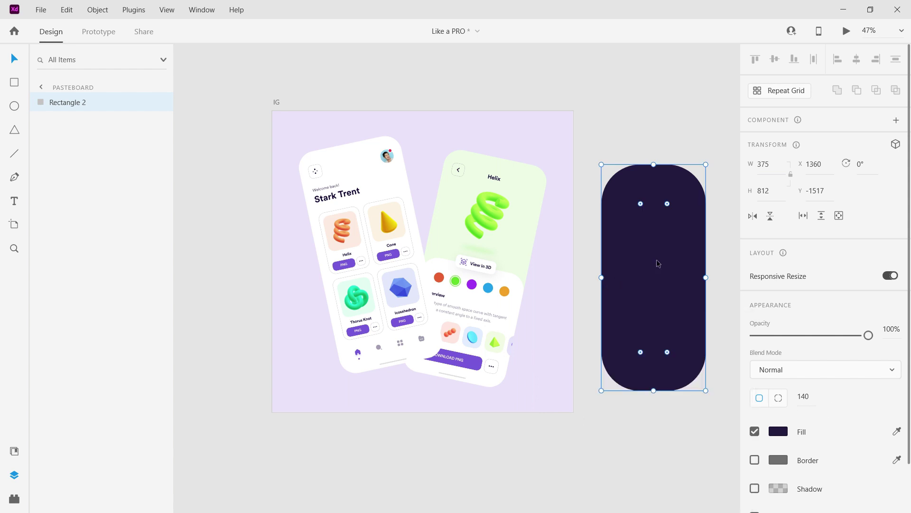
Step: Move the dark rectangle from the pasteboard into the Home and Product group, placing it at X 353, Y 109
{"action": "key", "text": "ctrl+x"}
{"action": "left_click", "coordinate": [481, 265], "text": "ctrl"}
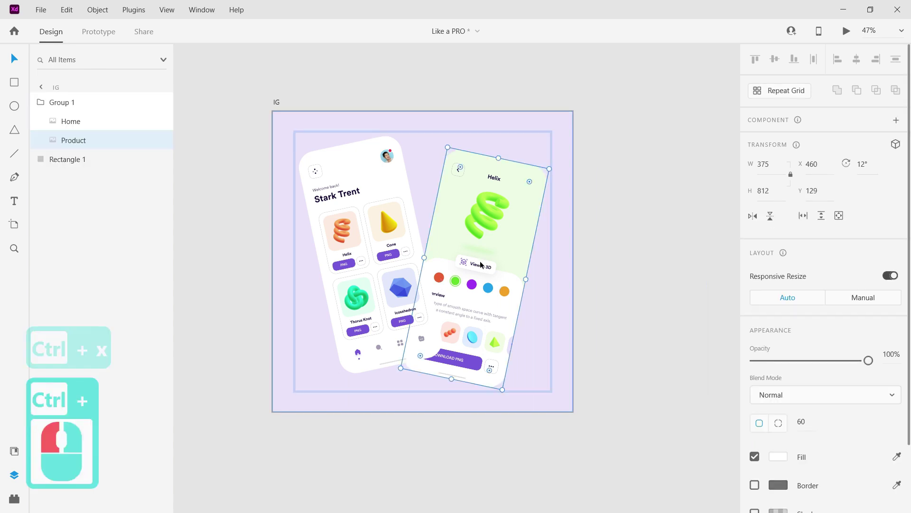
{"action": "key", "text": "ctrl+v"}
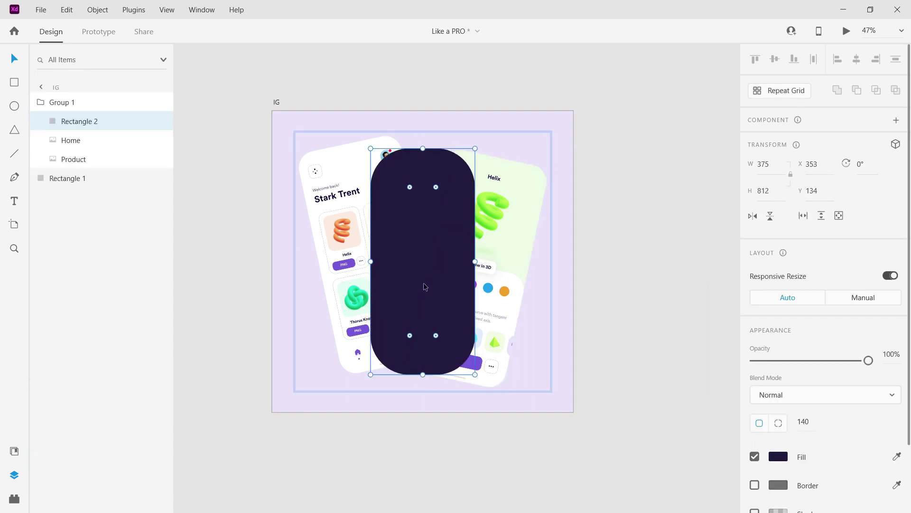
{"action": "left_click_drag", "start_coordinate": [423, 277], "coordinate": [425, 281]}
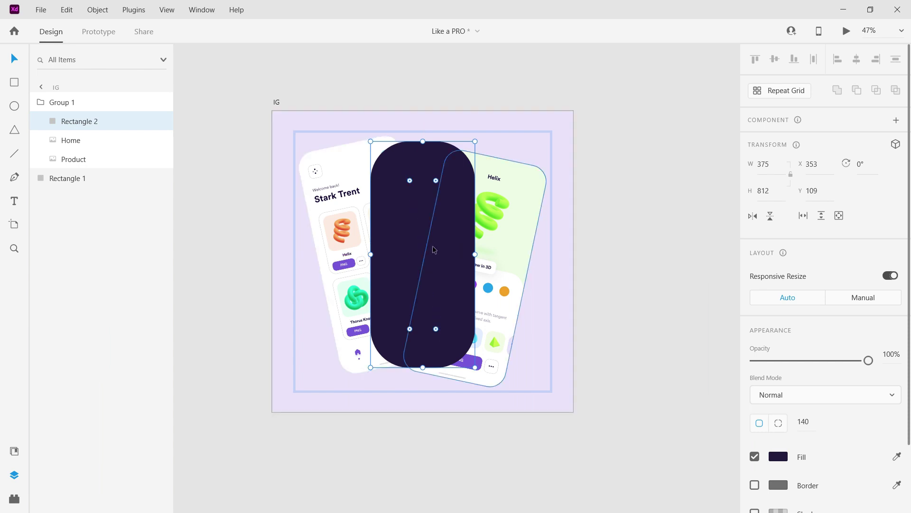
Step: Rotate the dark rectangle to -12° to match the tilt of the Home screen
{"action": "left_click", "coordinate": [859, 164]}
{"action": "key", "text": "shift+Down"}
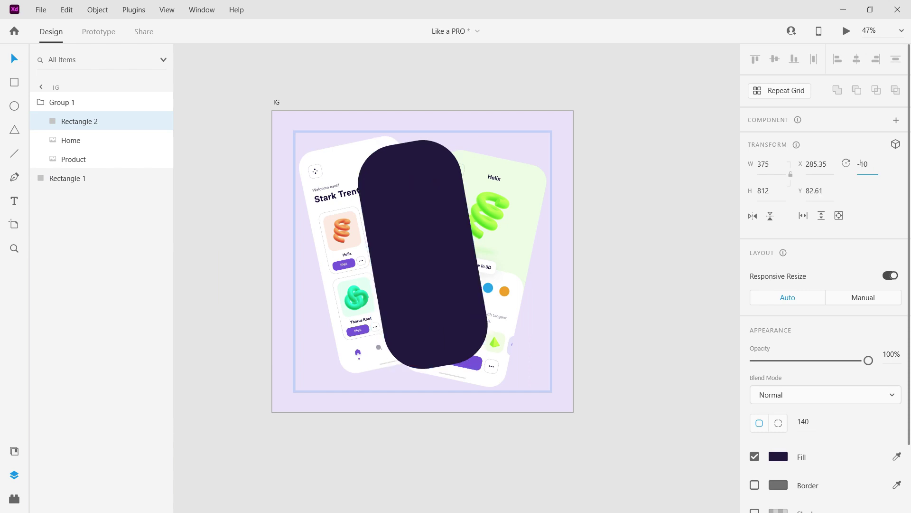
{"action": "key", "text": "Down"}
{"action": "key", "text": "Down"}
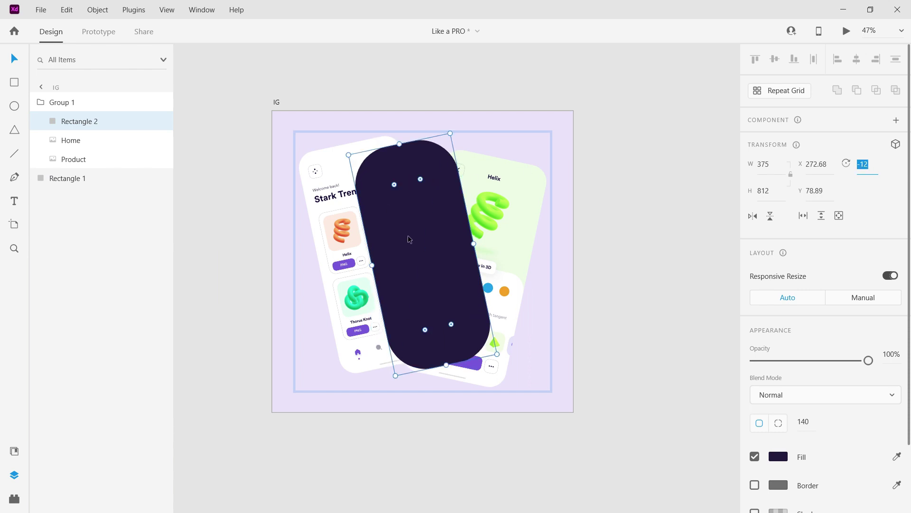
Step: Layer the dark rectangle between Home and Product and position it at X 213.68, Y 53.89
{"action": "left_click_drag", "start_coordinate": [409, 238], "coordinate": [399, 238]}
{"action": "left_click_drag", "start_coordinate": [88, 124], "coordinate": [86, 142]}
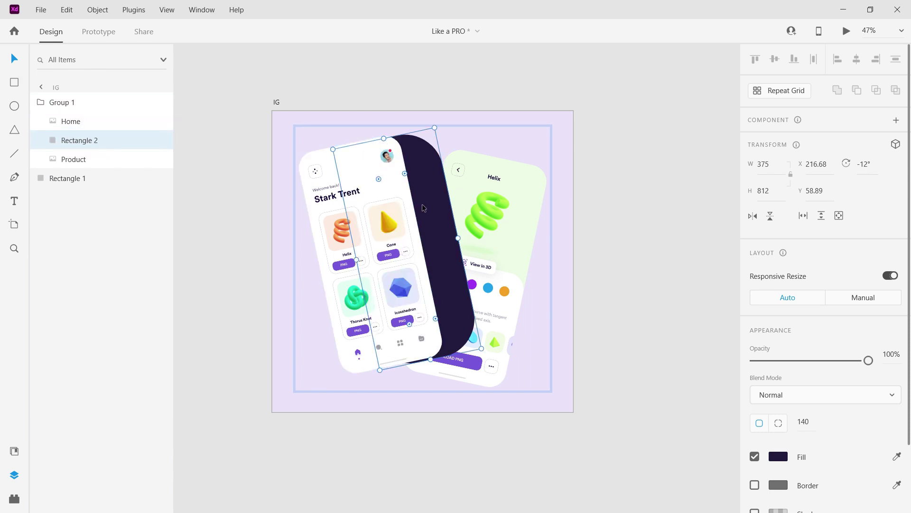
{"action": "left_click_drag", "start_coordinate": [422, 207], "coordinate": [421, 208]}
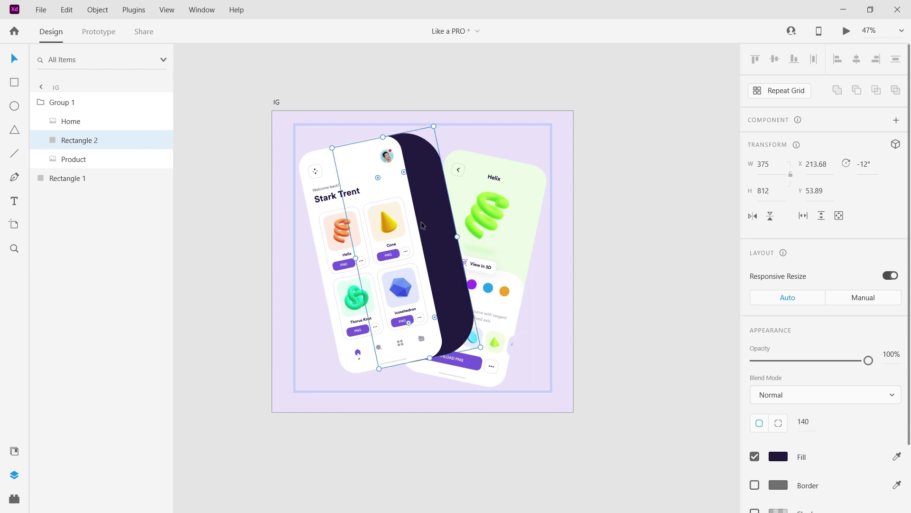
Step: Apply an Object Blur of 50 to the dark rectangle behind Home
{"action": "scroll", "coordinate": [826, 390], "scroll_direction": "down", "scroll_amount": 3}
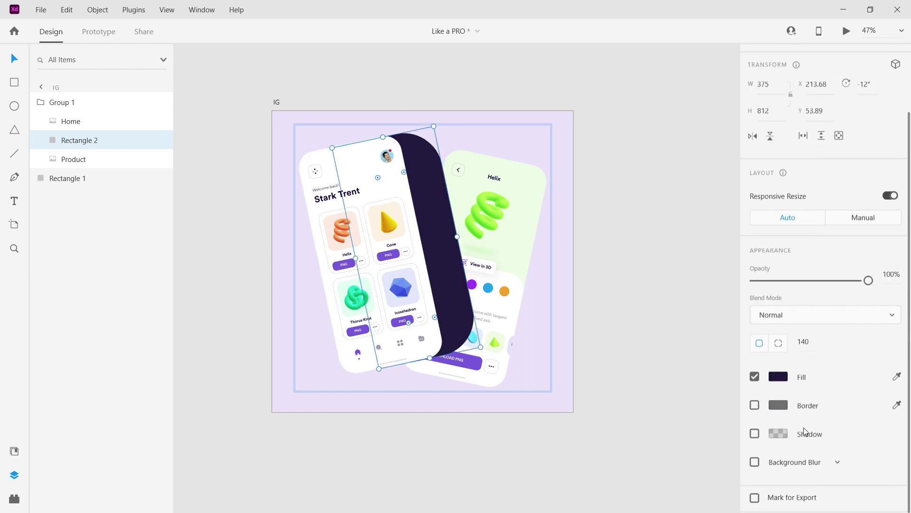
{"action": "left_click", "coordinate": [755, 462]}
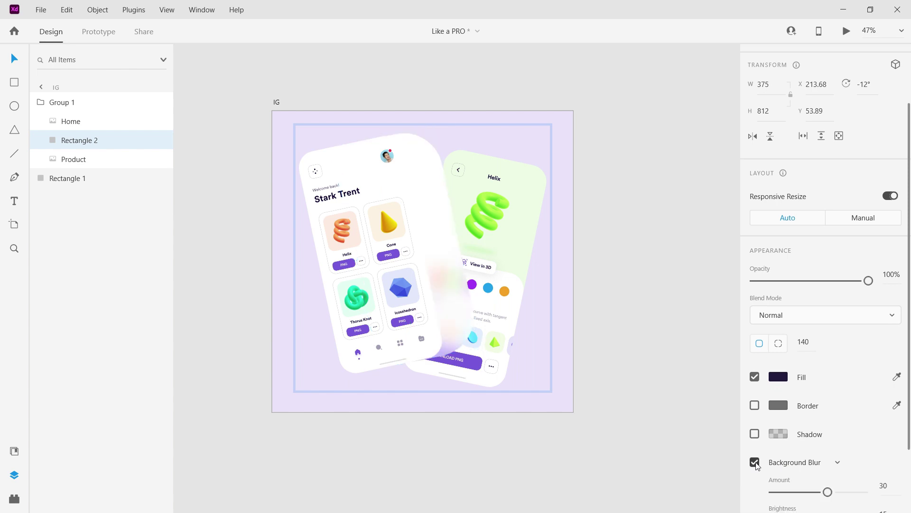
{"action": "left_click", "coordinate": [798, 467]}
{"action": "left_click", "coordinate": [798, 485]}
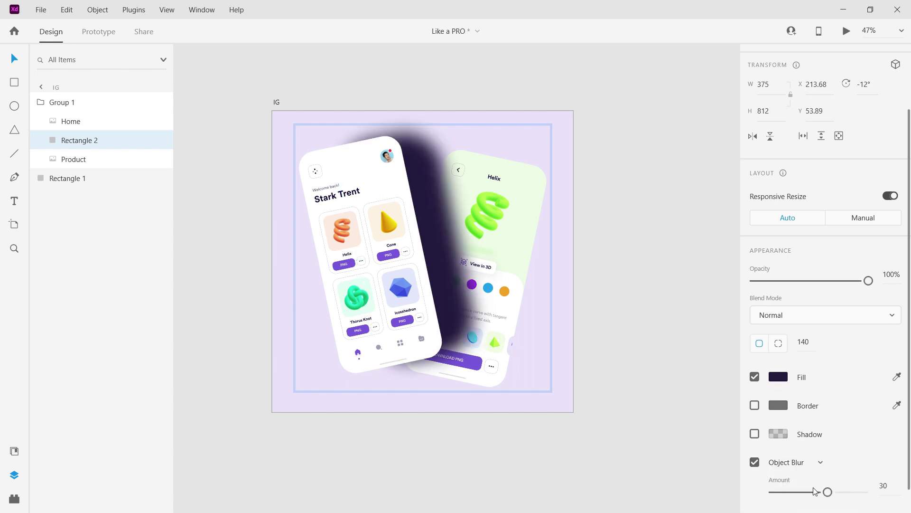
{"action": "left_click_drag", "start_coordinate": [828, 493], "coordinate": [864, 492]}
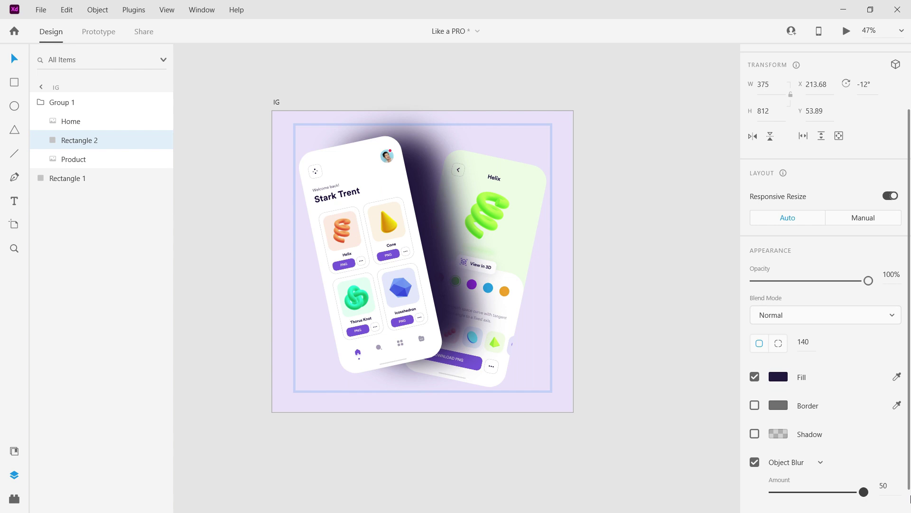
Step: Lower the blurred shadow rectangle's opacity to 14%
{"action": "left_click", "coordinate": [885, 274]}
{"action": "type", "text": "14"}
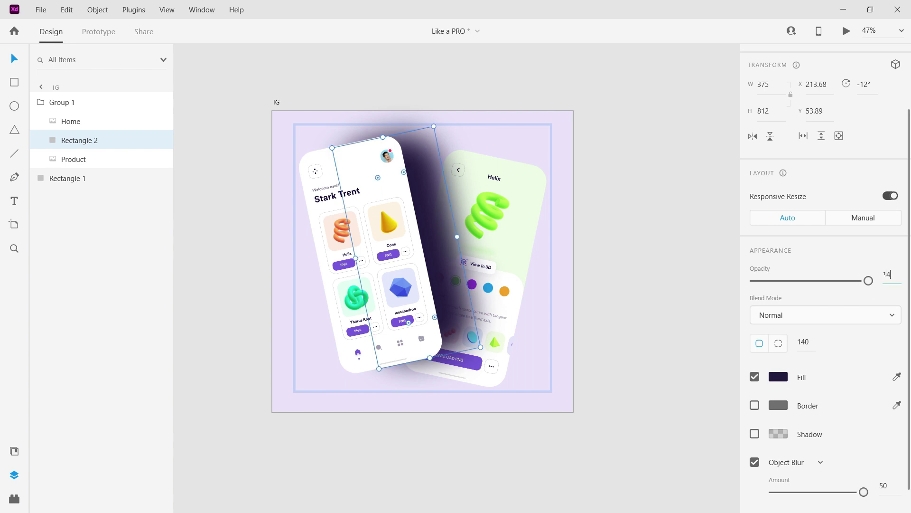
{"action": "key", "text": "Return"}
{"action": "left_click", "coordinate": [885, 275]}
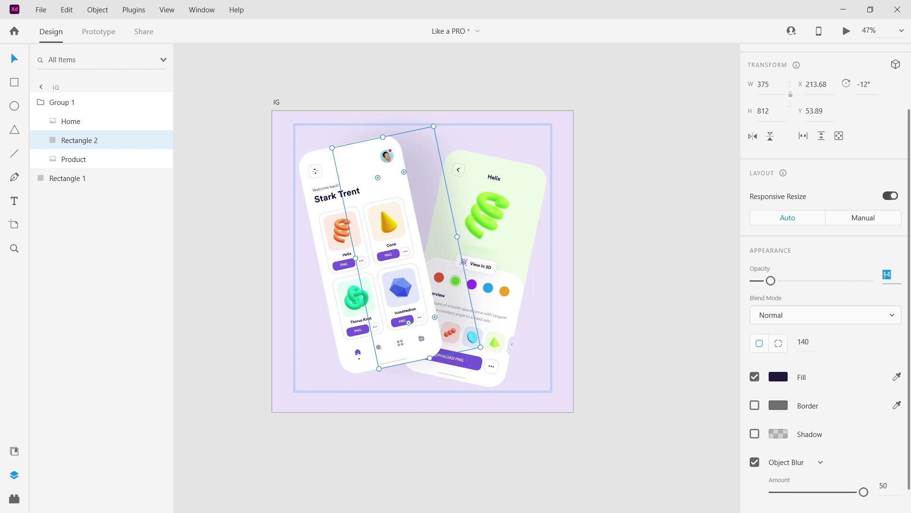
{"action": "left_click", "coordinate": [885, 275]}
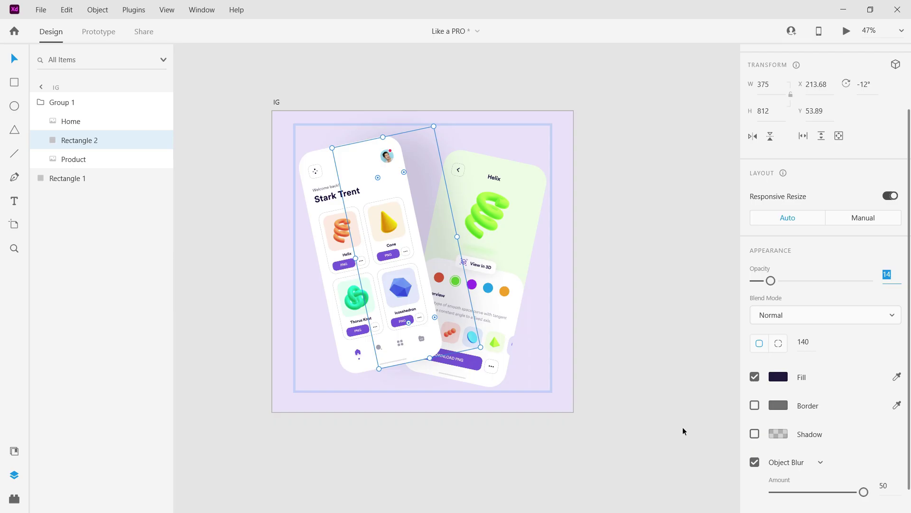
{"action": "left_click", "coordinate": [684, 429]}
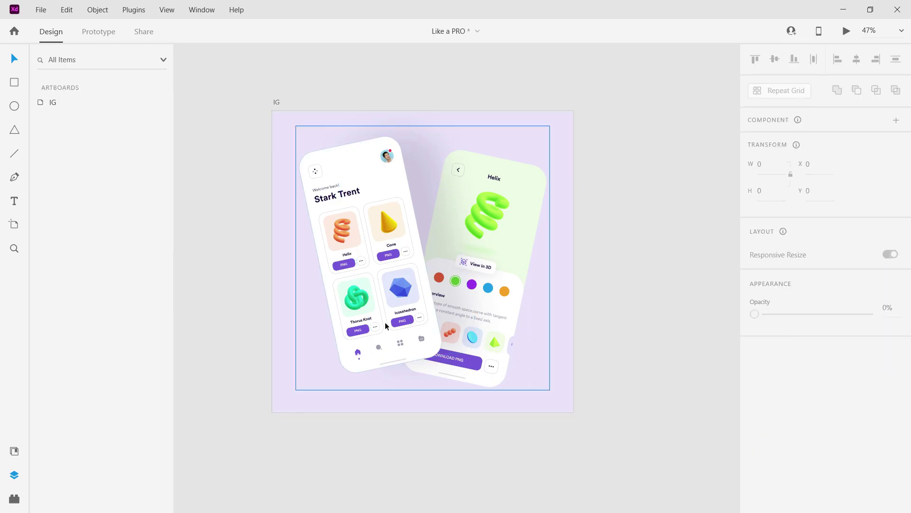
Step: Scale the screens group down to 858.82 by 893.43 at X 110.91, Y 80.84
{"action": "scroll", "coordinate": [451, 240], "scroll_direction": "down", "scroll_amount": 2}
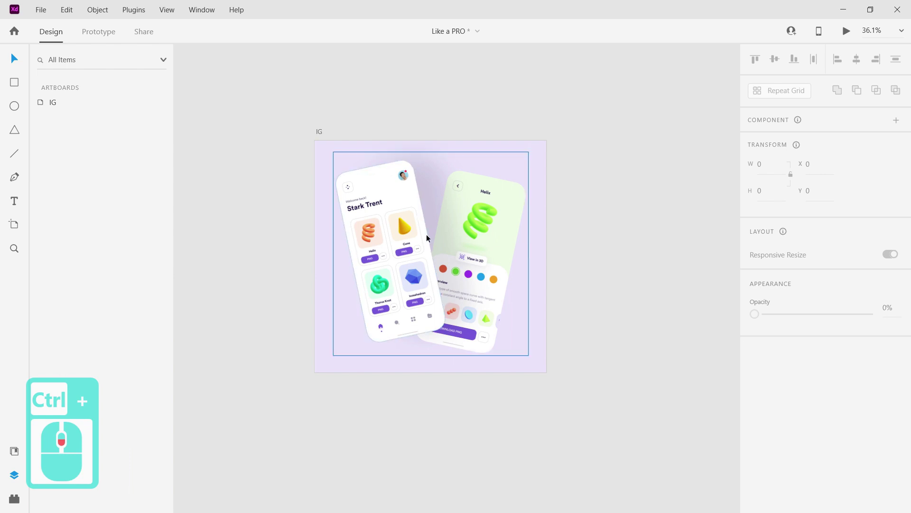
{"action": "scroll", "coordinate": [388, 217], "scroll_direction": "up", "scroll_amount": 2}
{"action": "left_click", "coordinate": [318, 139]}
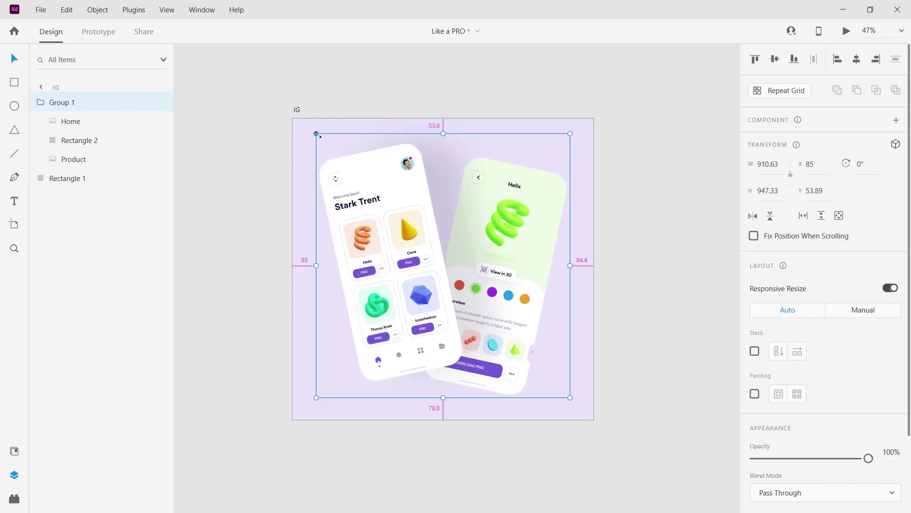
{"action": "left_click_drag", "start_coordinate": [317, 134], "coordinate": [321, 141]}
{"action": "left_click", "coordinate": [636, 194]}
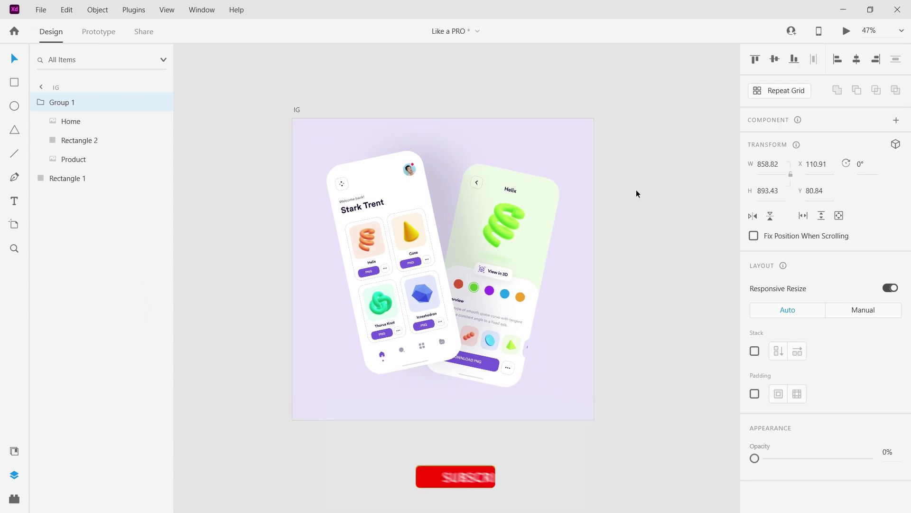
Step: Draw an 858 by 858 circle centered on the IG artboard, with no fill and the Download PNG button's purple as border
{"action": "left_click", "coordinate": [297, 110]}
{"action": "left_click", "coordinate": [14, 106]}
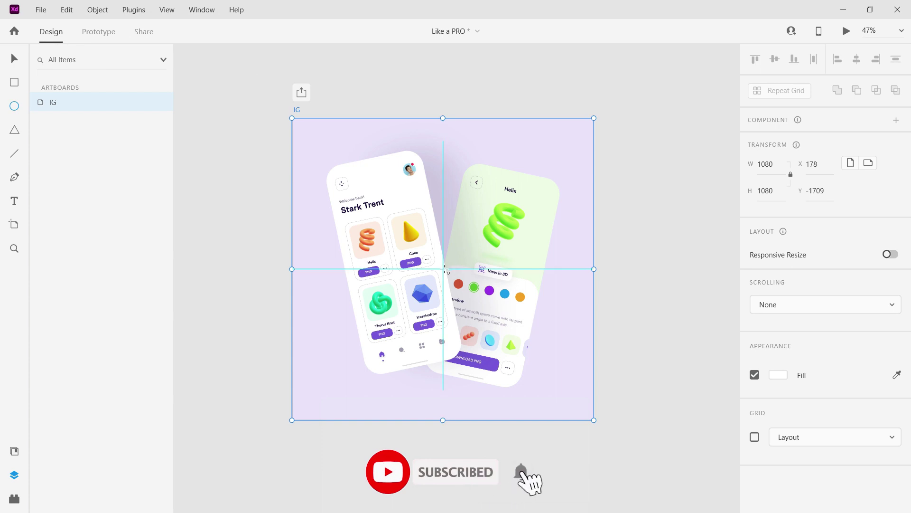
{"action": "left_click_drag", "start_coordinate": [443, 268], "coordinate": [323, 149]}
{"action": "left_click", "coordinate": [755, 440]}
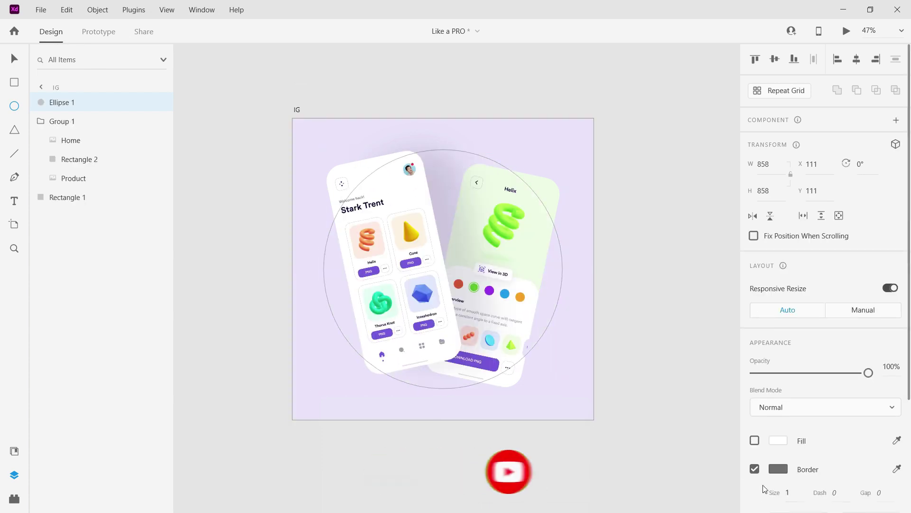
{"action": "left_click", "coordinate": [897, 469]}
{"action": "left_click", "coordinate": [485, 363]}
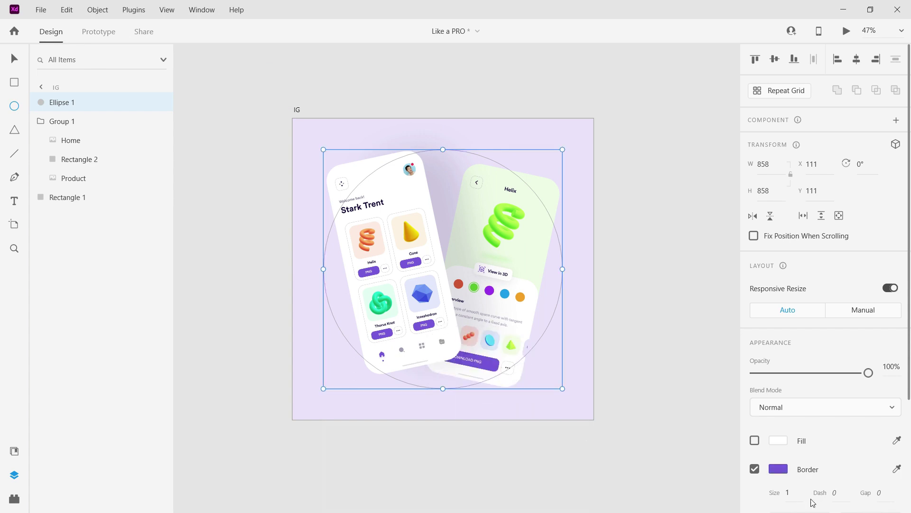
Step: Give the circle a dashed border with size 2, dash 6 and gap 6
{"action": "left_click", "coordinate": [834, 492]}
{"action": "type", "text": "4"}
{"action": "key", "text": "Return"}
{"action": "scroll", "coordinate": [446, 410], "scroll_direction": "up", "scroll_amount": 3, "text": "ctrl"}
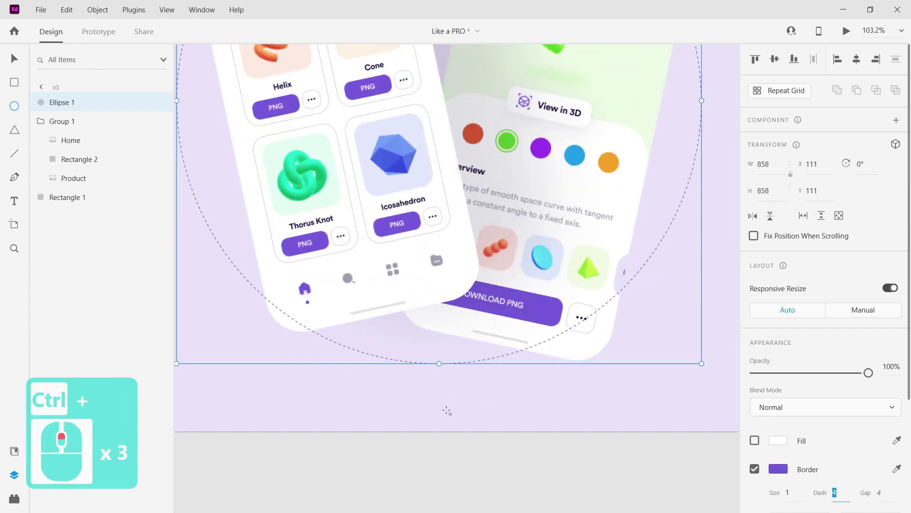
{"action": "key", "text": "Up"}
{"action": "key", "text": "Up"}
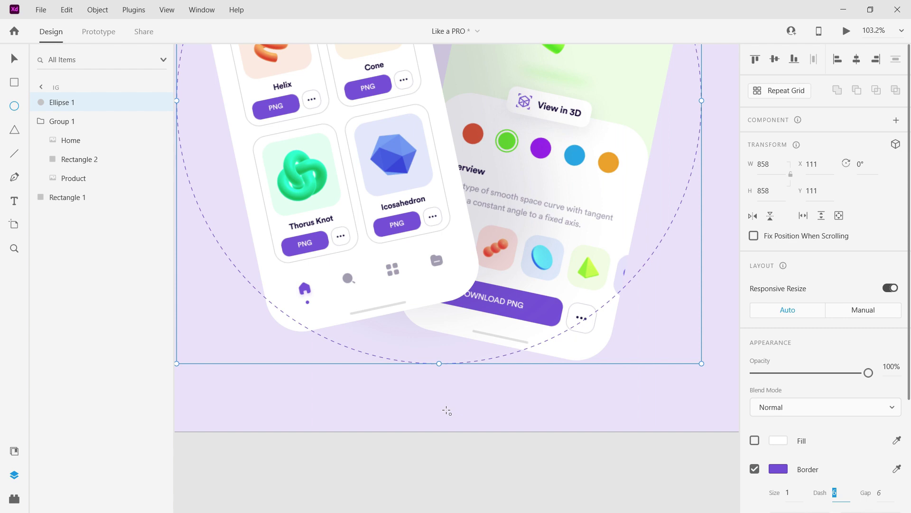
{"action": "key", "text": "shift+Tab"}
{"action": "key", "text": "Up"}
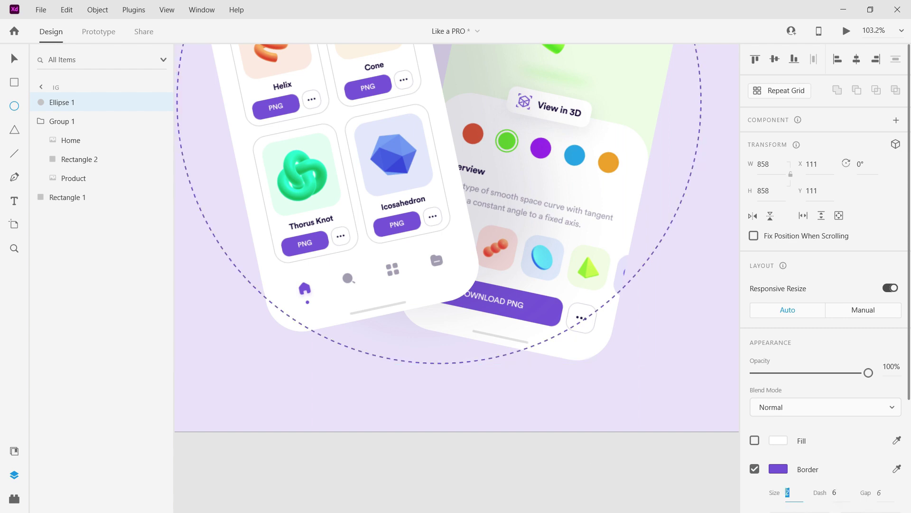
Step: Lower the dashed circle's opacity to 29% and send it to the back of the artboard
{"action": "scroll", "coordinate": [182, 223], "scroll_direction": "down", "scroll_amount": 3, "text": "ctrl"}
{"action": "key", "text": "v"}
{"action": "left_click_drag", "start_coordinate": [868, 372], "coordinate": [788, 375]}
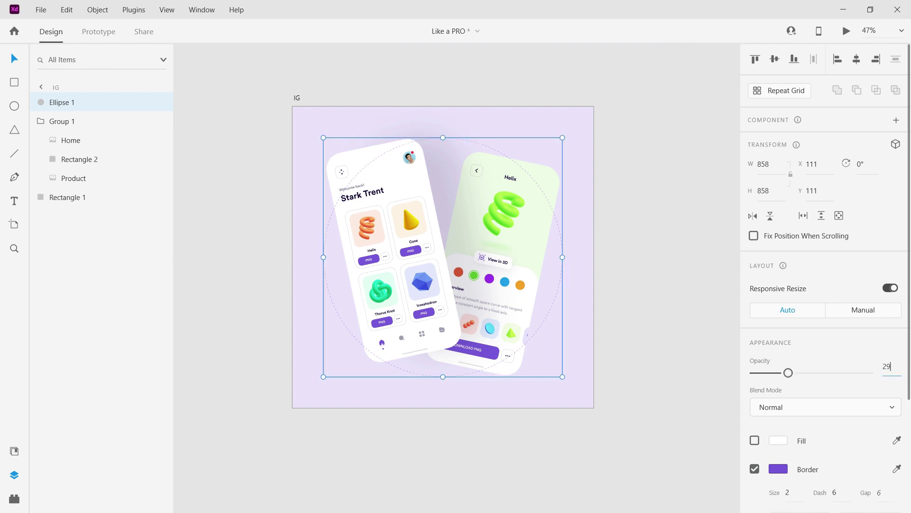
{"action": "key", "text": "ctrl+shift+bracketleft"}
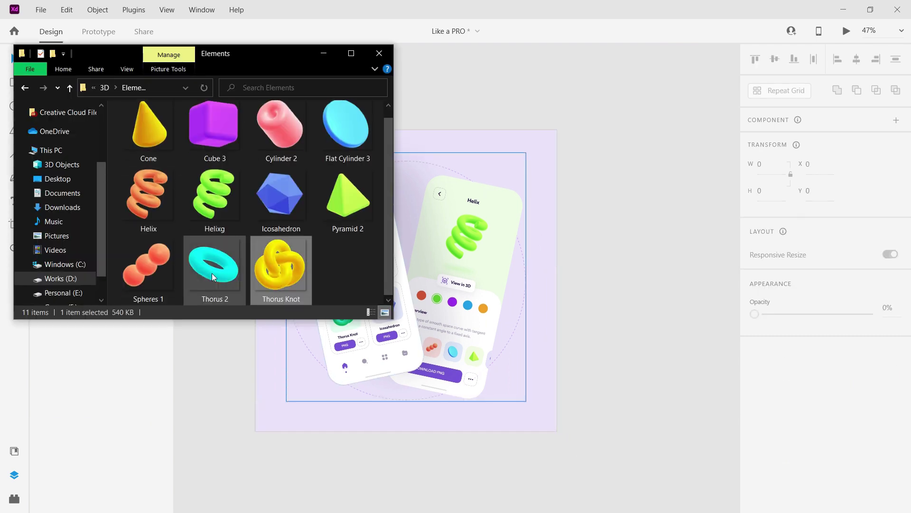
Step: Import the Thorus Knot, Thorus 2, Helix and Pyramid 2 images from the Elements folder and arrange them around the app screens
{"action": "left_click", "coordinate": [212, 277], "text": "ctrl"}
{"action": "left_click", "coordinate": [148, 199], "text": "ctrl"}
{"action": "left_click", "coordinate": [348, 200], "text": "ctrl"}
{"action": "left_click_drag", "start_coordinate": [348, 200], "coordinate": [512, 358]}
{"action": "scroll", "coordinate": [389, 306], "scroll_direction": "down", "scroll_amount": 8}
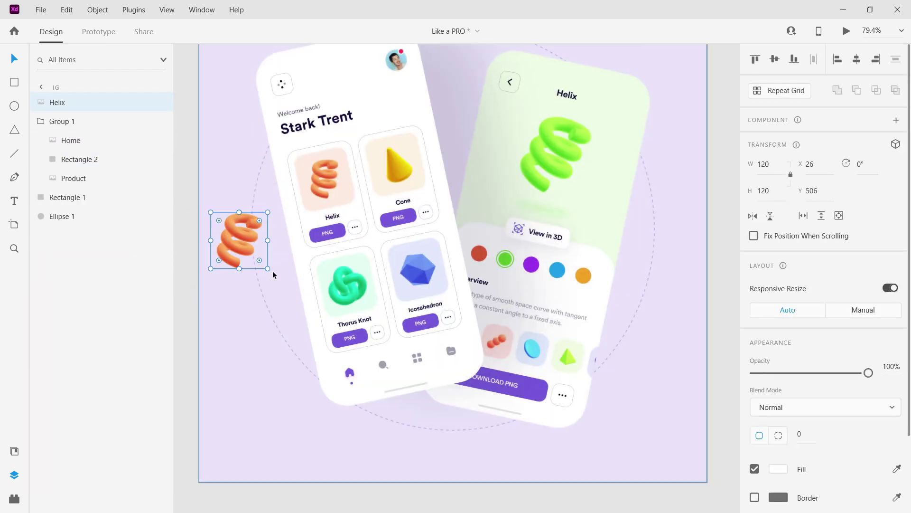
{"action": "left_click_drag", "start_coordinate": [271, 269], "coordinate": [244, 252]}
{"action": "scroll", "coordinate": [296, 224], "scroll_direction": "up", "scroll_amount": 2}
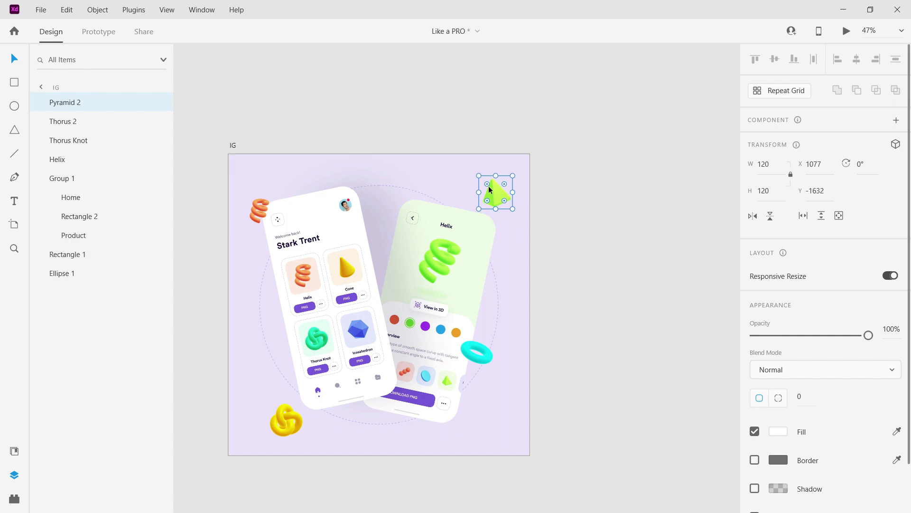
Step: Resize the green pyramid to 97 by 97 at X 926, Y 81 and apply a light Object Blur below 10
{"action": "left_click_drag", "start_coordinate": [489, 189], "coordinate": [496, 191]}
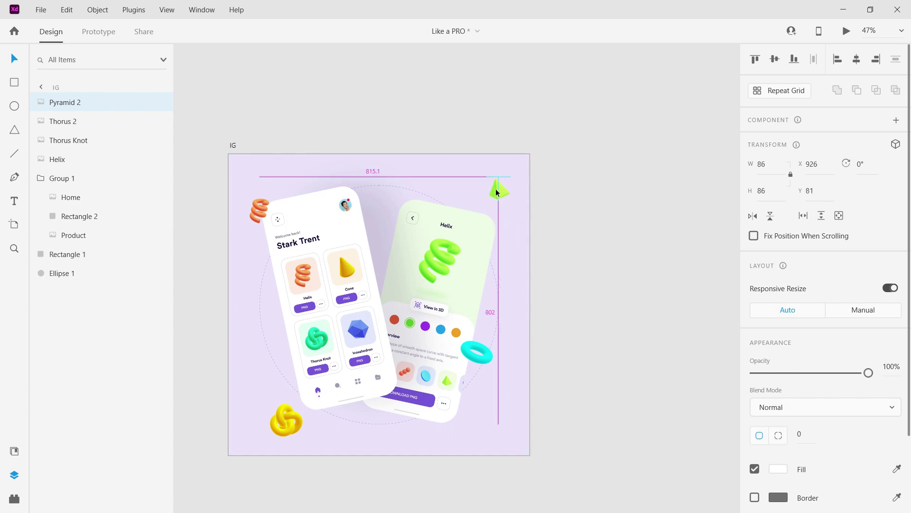
{"action": "scroll", "coordinate": [770, 455], "scroll_direction": "down", "scroll_amount": 3}
{"action": "left_click", "coordinate": [755, 462]}
{"action": "left_click", "coordinate": [803, 464]}
{"action": "left_click", "coordinate": [786, 494]}
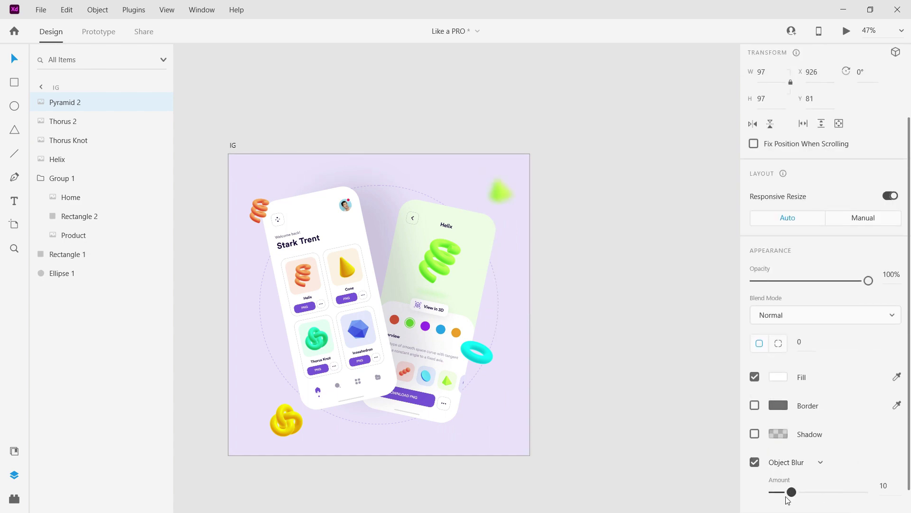
{"action": "left_click_drag", "start_coordinate": [789, 494], "coordinate": [772, 494]}
Step: Apply an Object Blur of about 5 to the cyan Thorus 2 ring and enlarge it slightly
{"action": "left_click", "coordinate": [493, 362]}
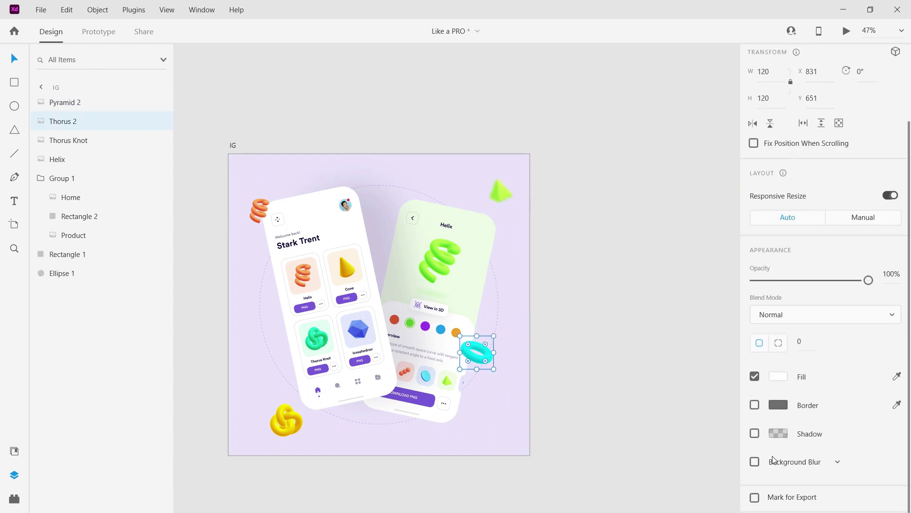
{"action": "left_click", "coordinate": [755, 461]}
{"action": "left_click", "coordinate": [838, 461]}
{"action": "left_click", "coordinate": [790, 484]}
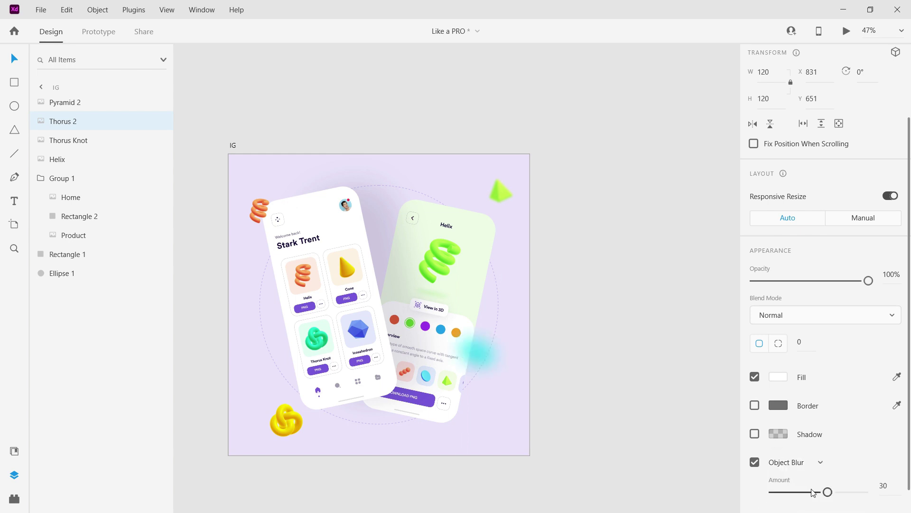
{"action": "left_click_drag", "start_coordinate": [828, 492], "coordinate": [778, 501]}
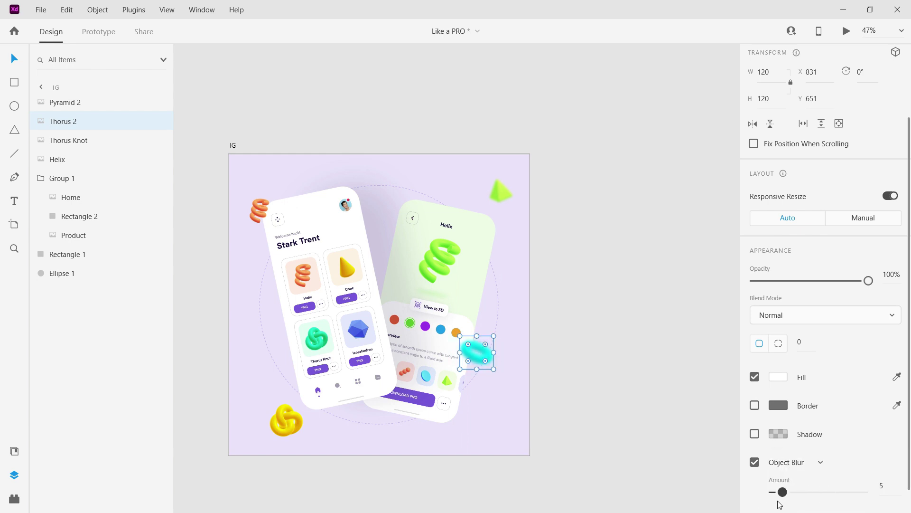
{"action": "left_click_drag", "start_coordinate": [494, 369], "coordinate": [499, 374]}
{"action": "left_click", "coordinate": [551, 389]}
Step: Nudge the yellow Thorus Knot slightly upward and enlarge the green pyramid a little
{"action": "left_click", "coordinate": [287, 426]}
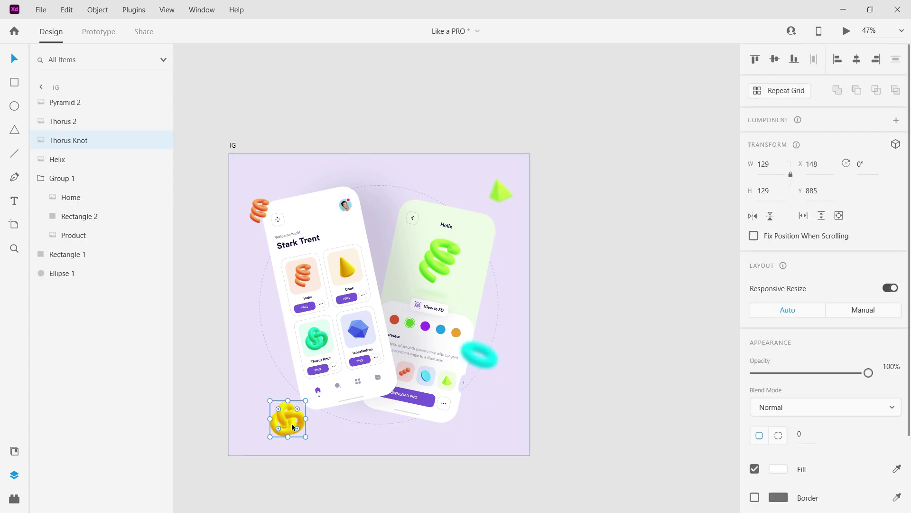
{"action": "left_click_drag", "start_coordinate": [292, 427], "coordinate": [292, 424]}
{"action": "left_click", "coordinate": [502, 199]}
{"action": "left_click_drag", "start_coordinate": [512, 178], "coordinate": [516, 176]}
{"action": "left_click", "coordinate": [279, 137]}
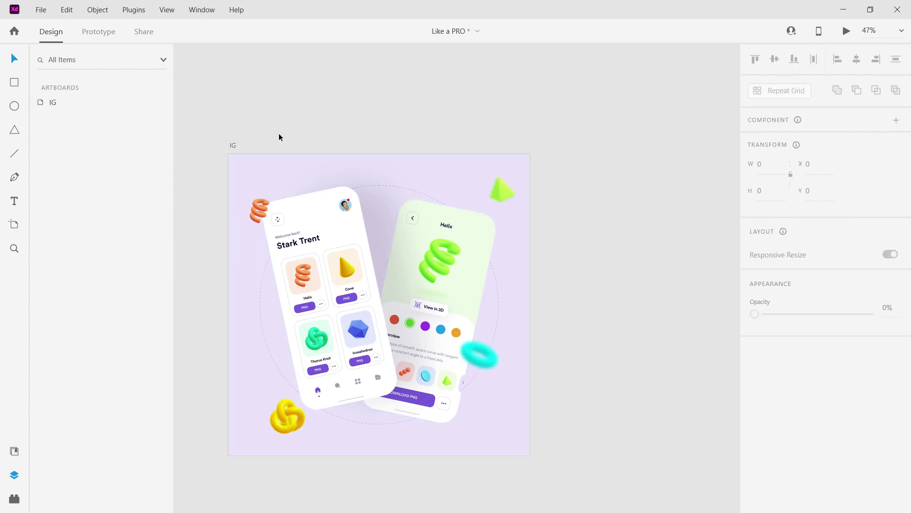
Step: Preview the IG artboard in a maximized window to examine the finished composition
{"action": "left_click", "coordinate": [234, 145]}
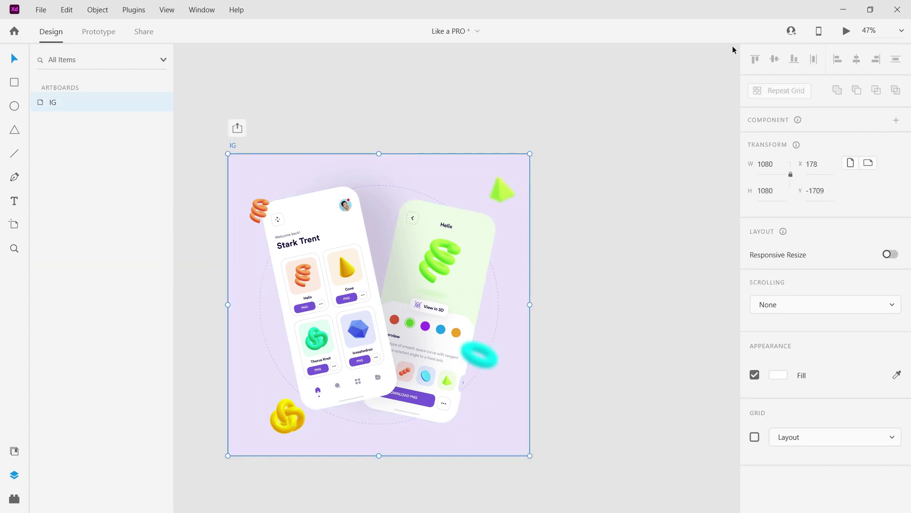
{"action": "left_click", "coordinate": [843, 31]}
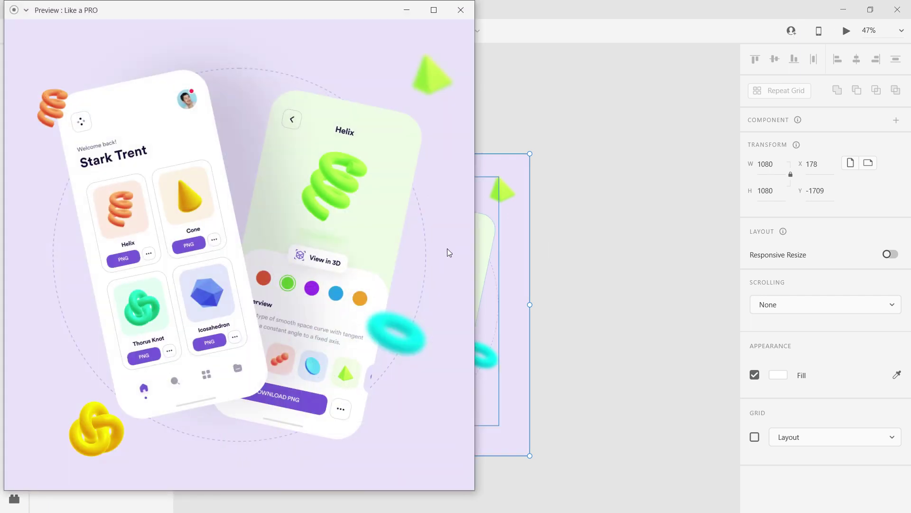
{"action": "left_click", "coordinate": [433, 10]}
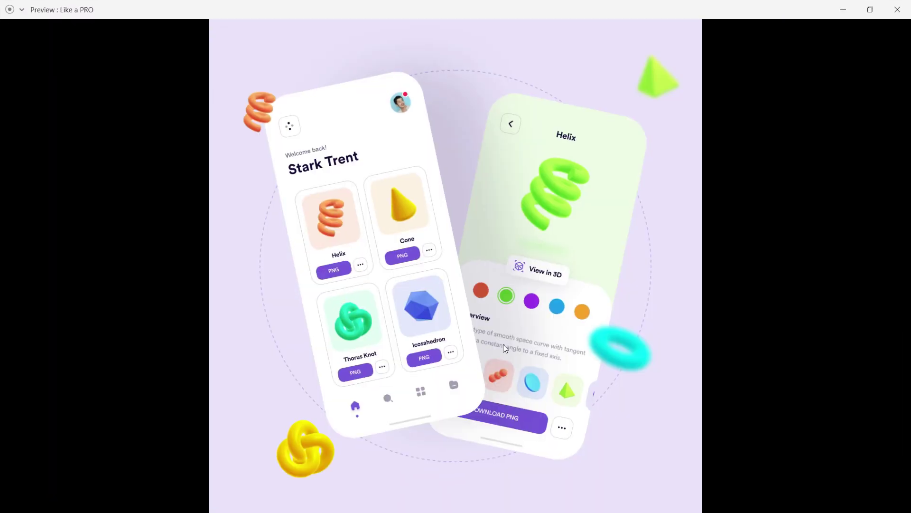